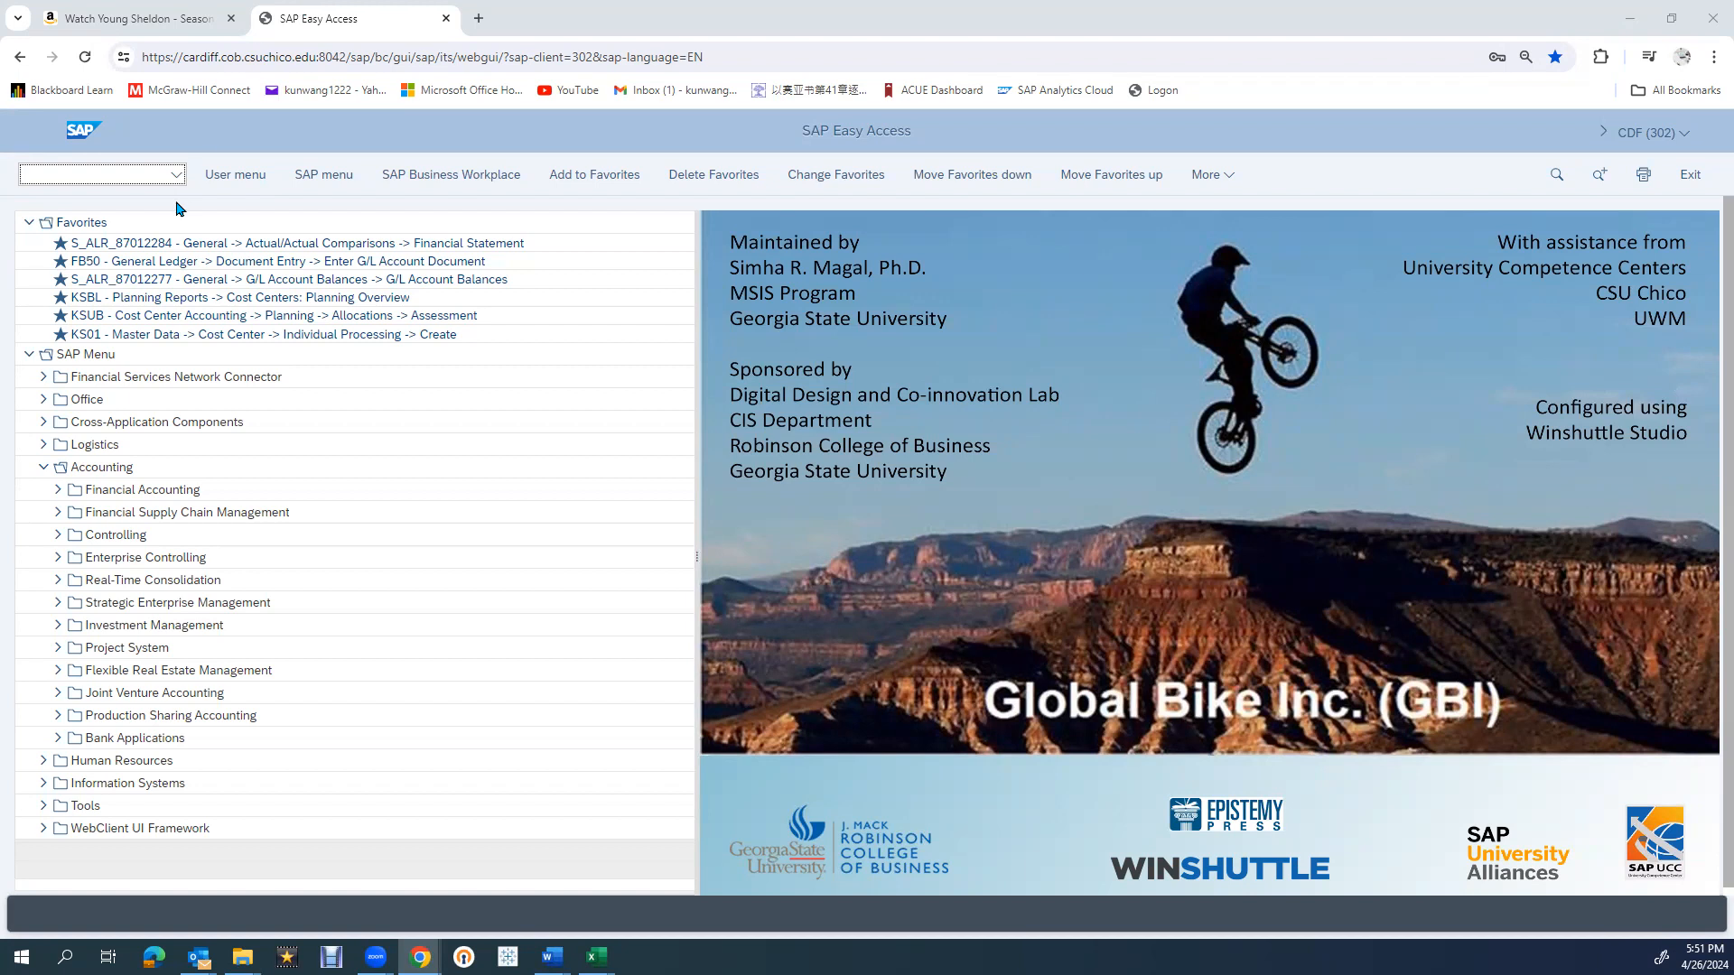
Step: Open the cost element/activity input planning transaction kp06
{"action": "left_click", "coordinate": [70, 168]}
{"action": "type", "text": "kp06"}
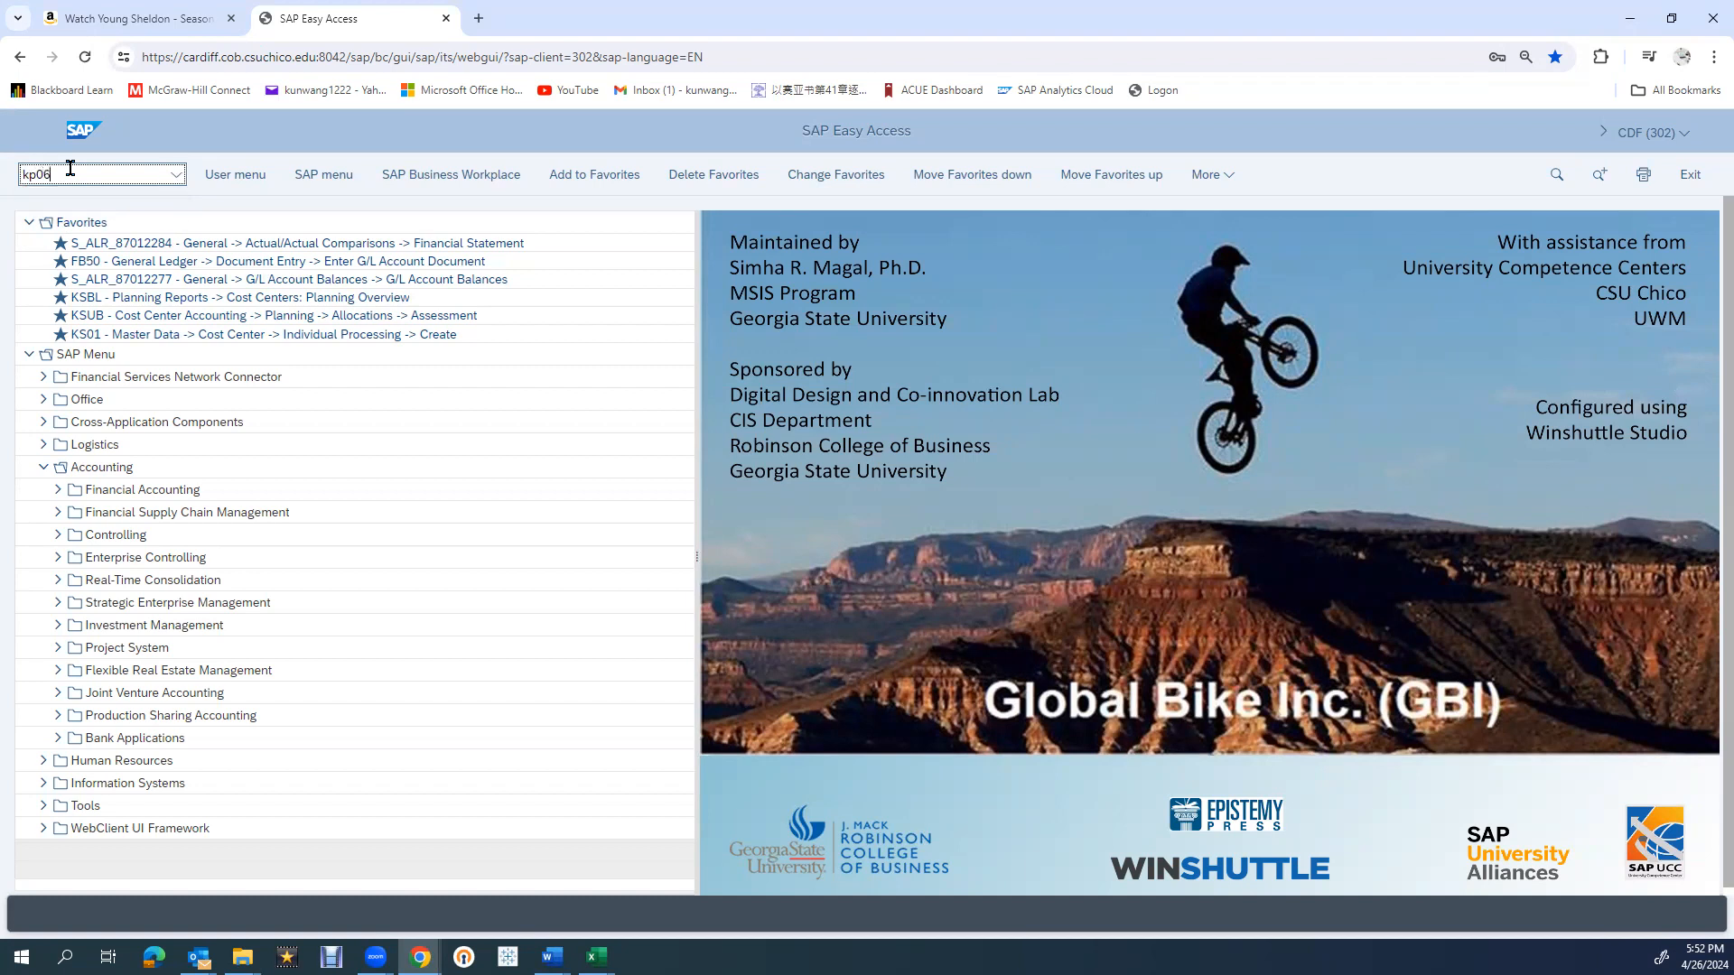
{"action": "key", "text": "Return"}
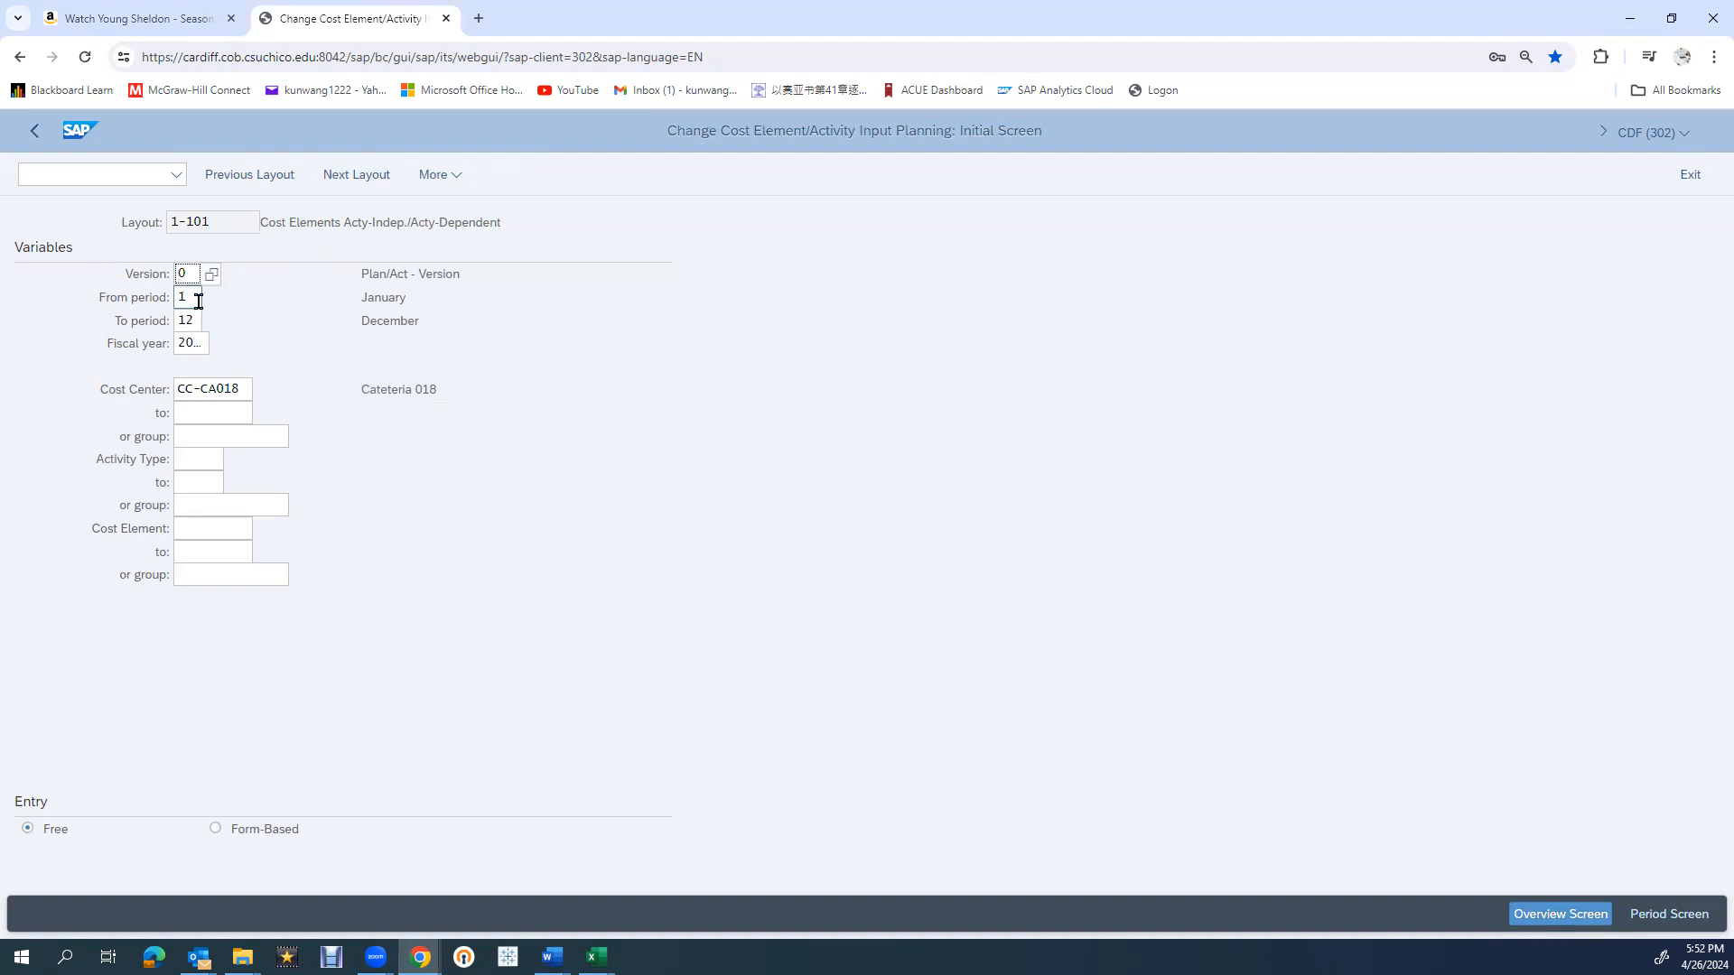
Step: Set the cost element to 700000 for cost center CC-CA018 and open its planning overview
{"action": "left_click", "coordinate": [249, 390]}
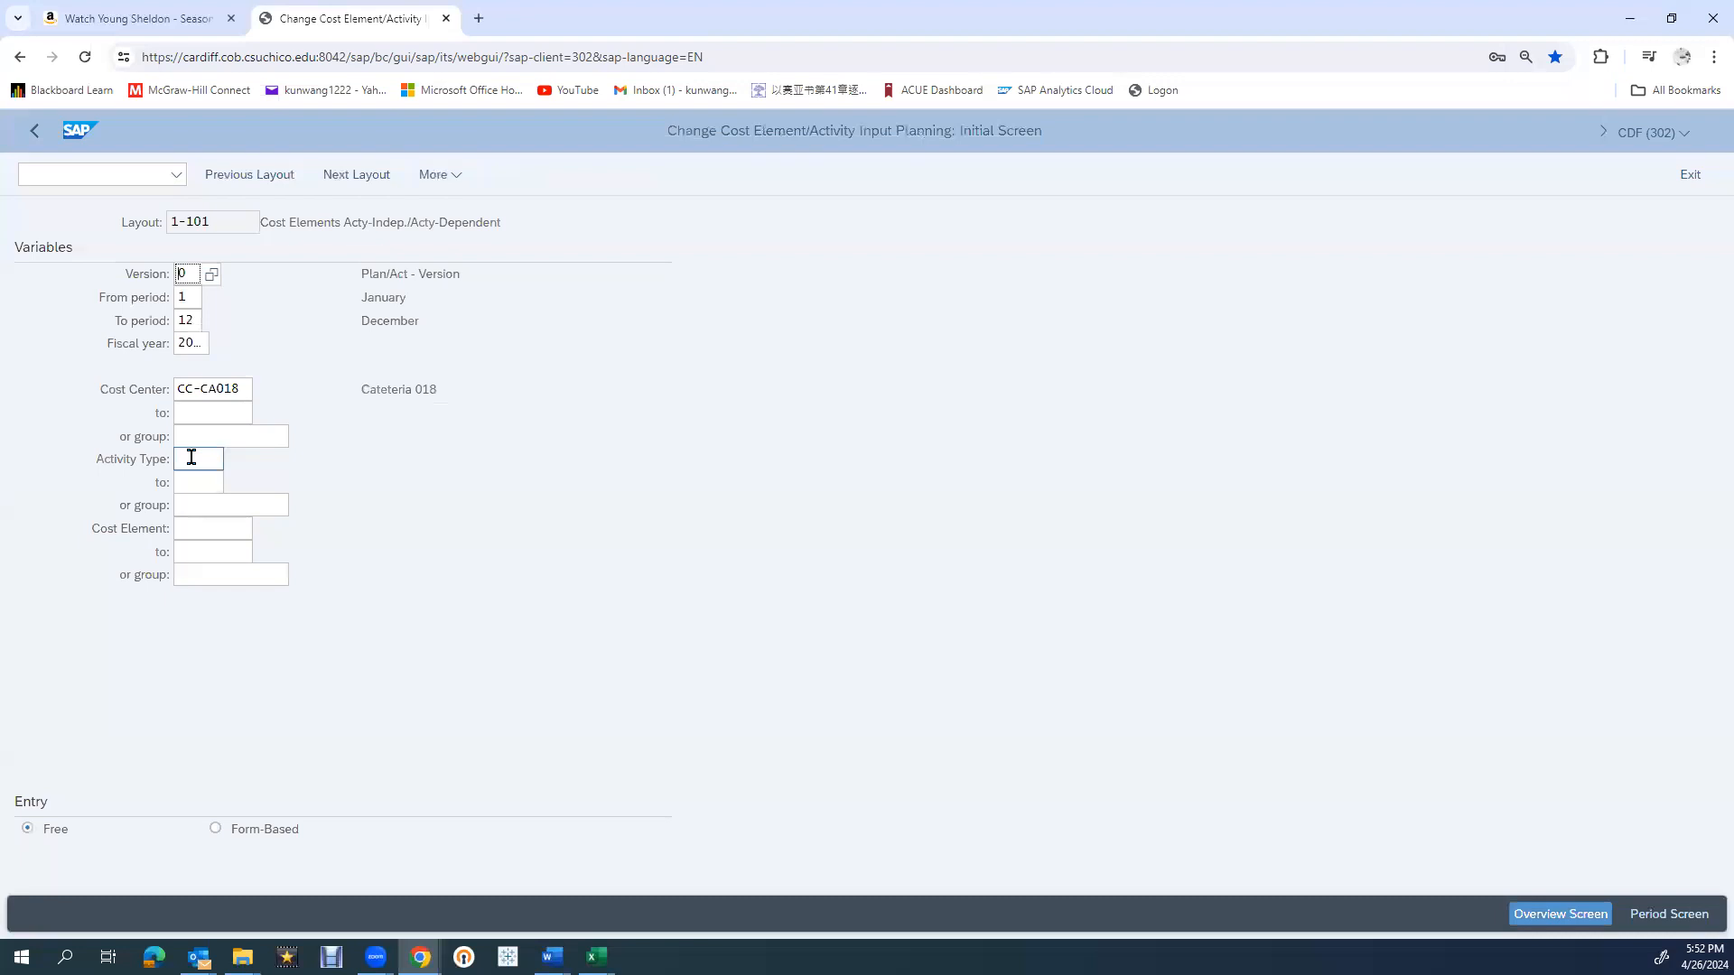
{"action": "left_click", "coordinate": [199, 532]}
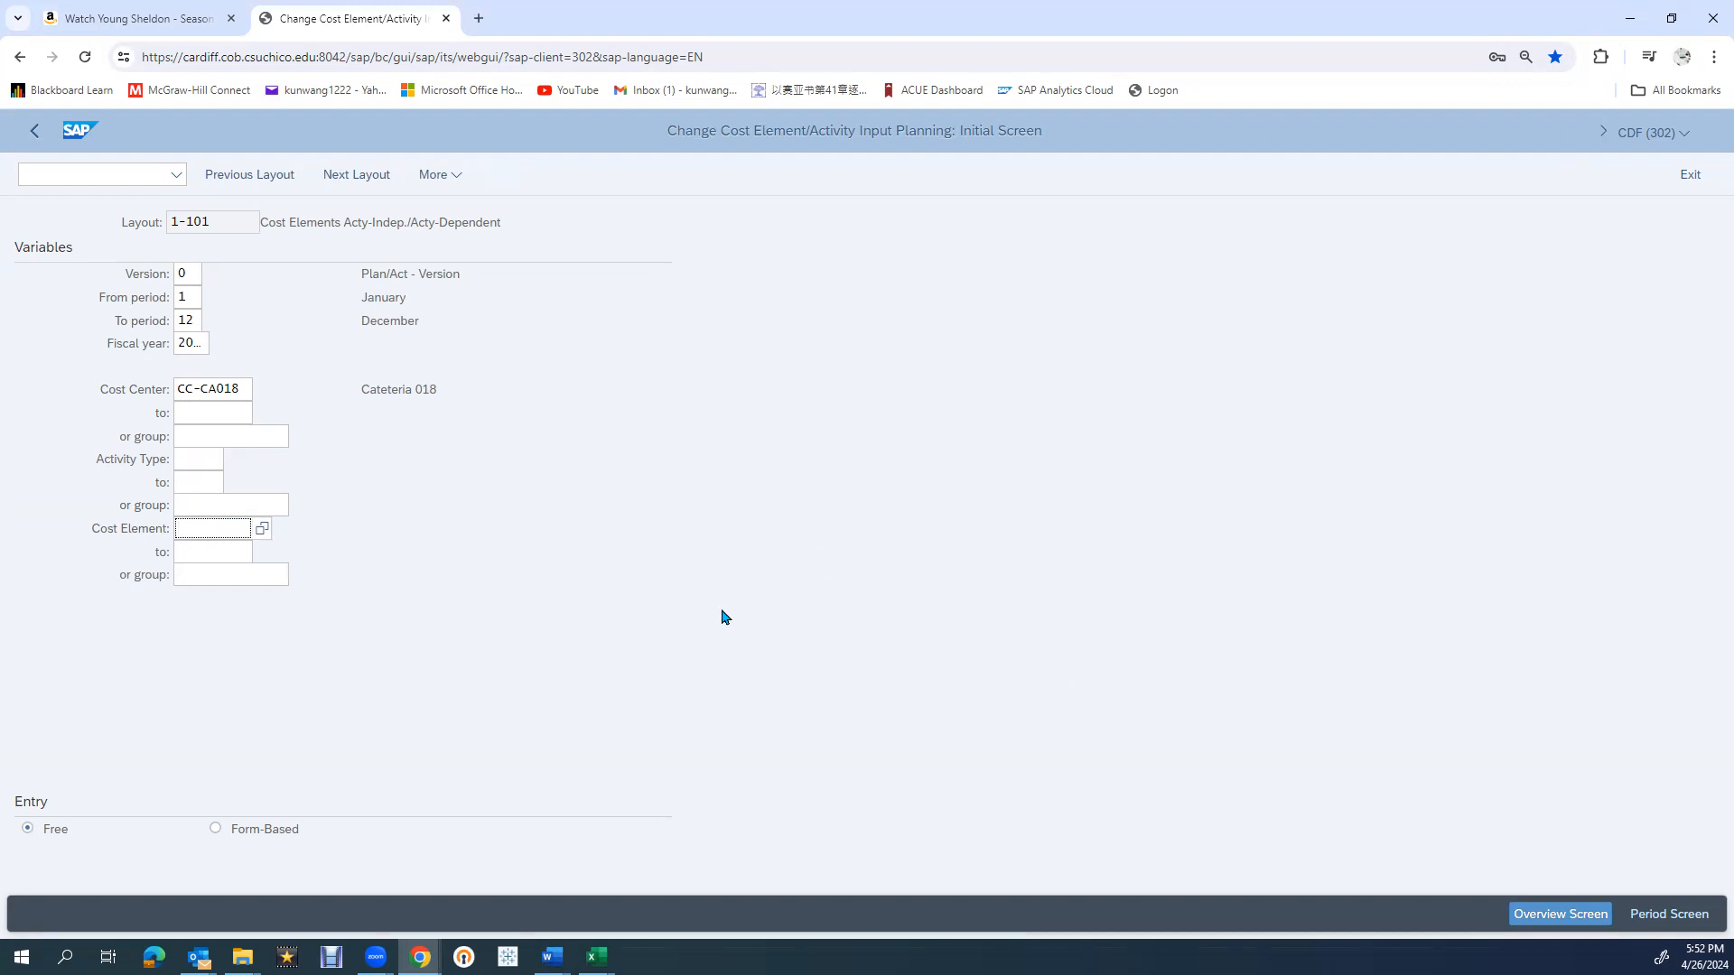
{"action": "type", "text": "00000"}
{"action": "left_click", "coordinate": [1548, 916]}
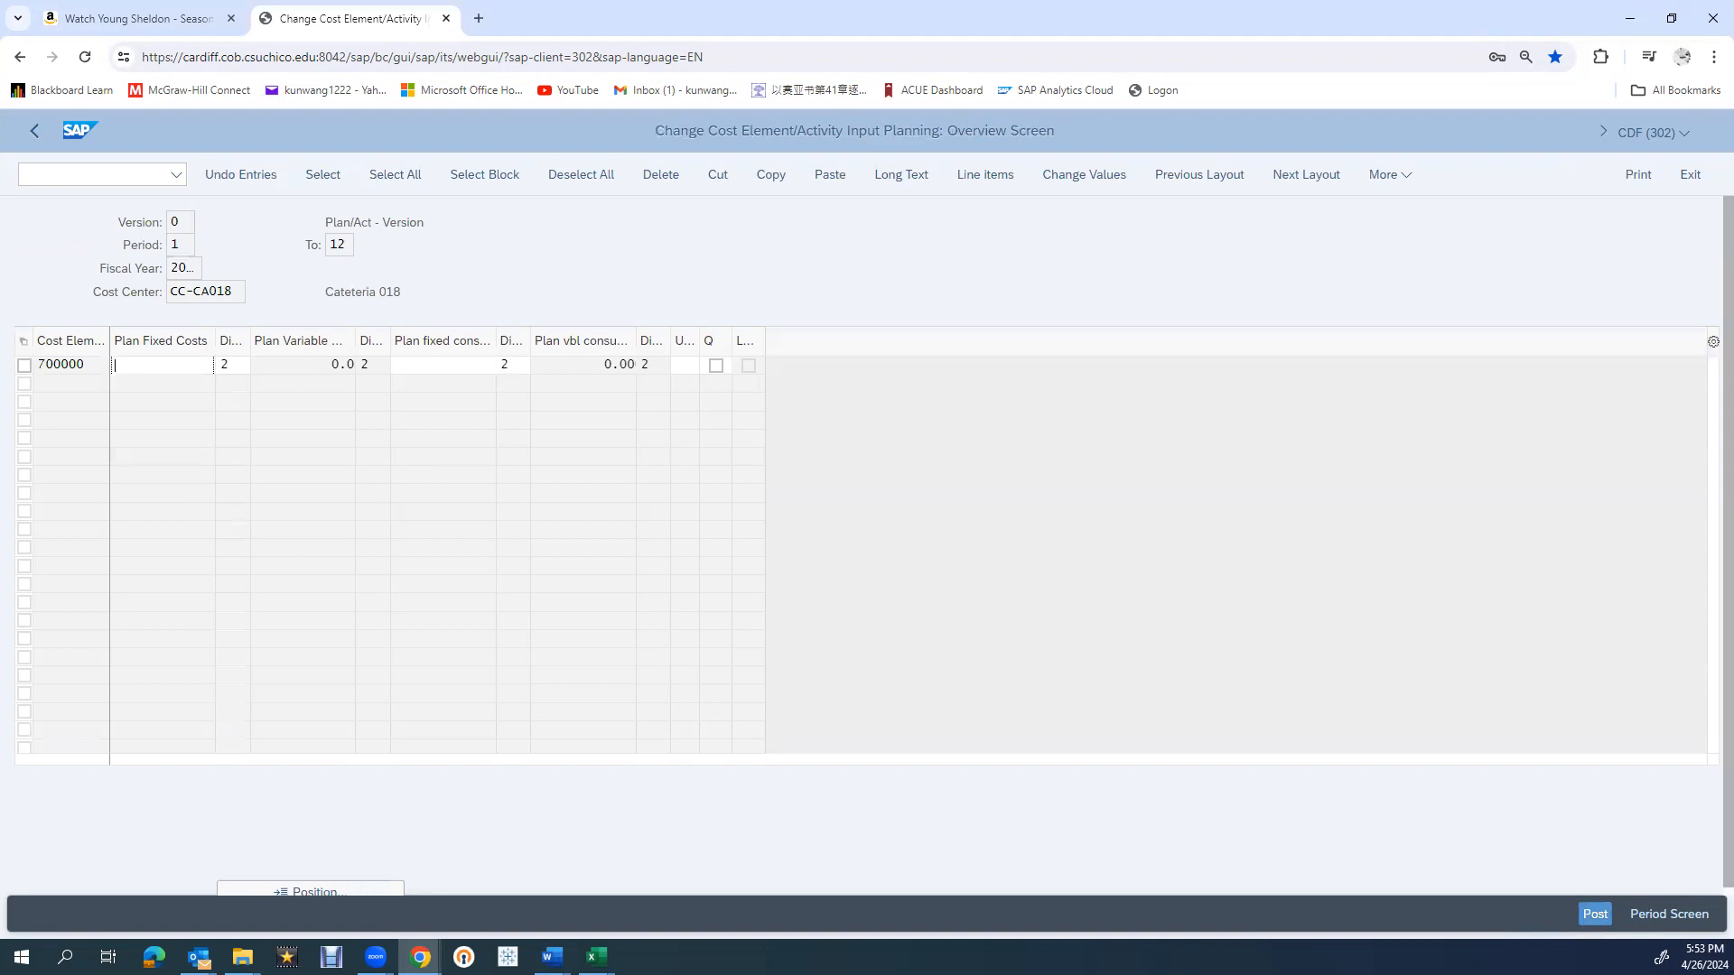
Step: Enter 60000 as the plan fixed costs for cost element 700000 of CC-CA018 and post the plan
{"action": "type", "text": "600000"}
{"action": "key", "text": "BackSpace"}
{"action": "left_click", "coordinate": [1594, 913]}
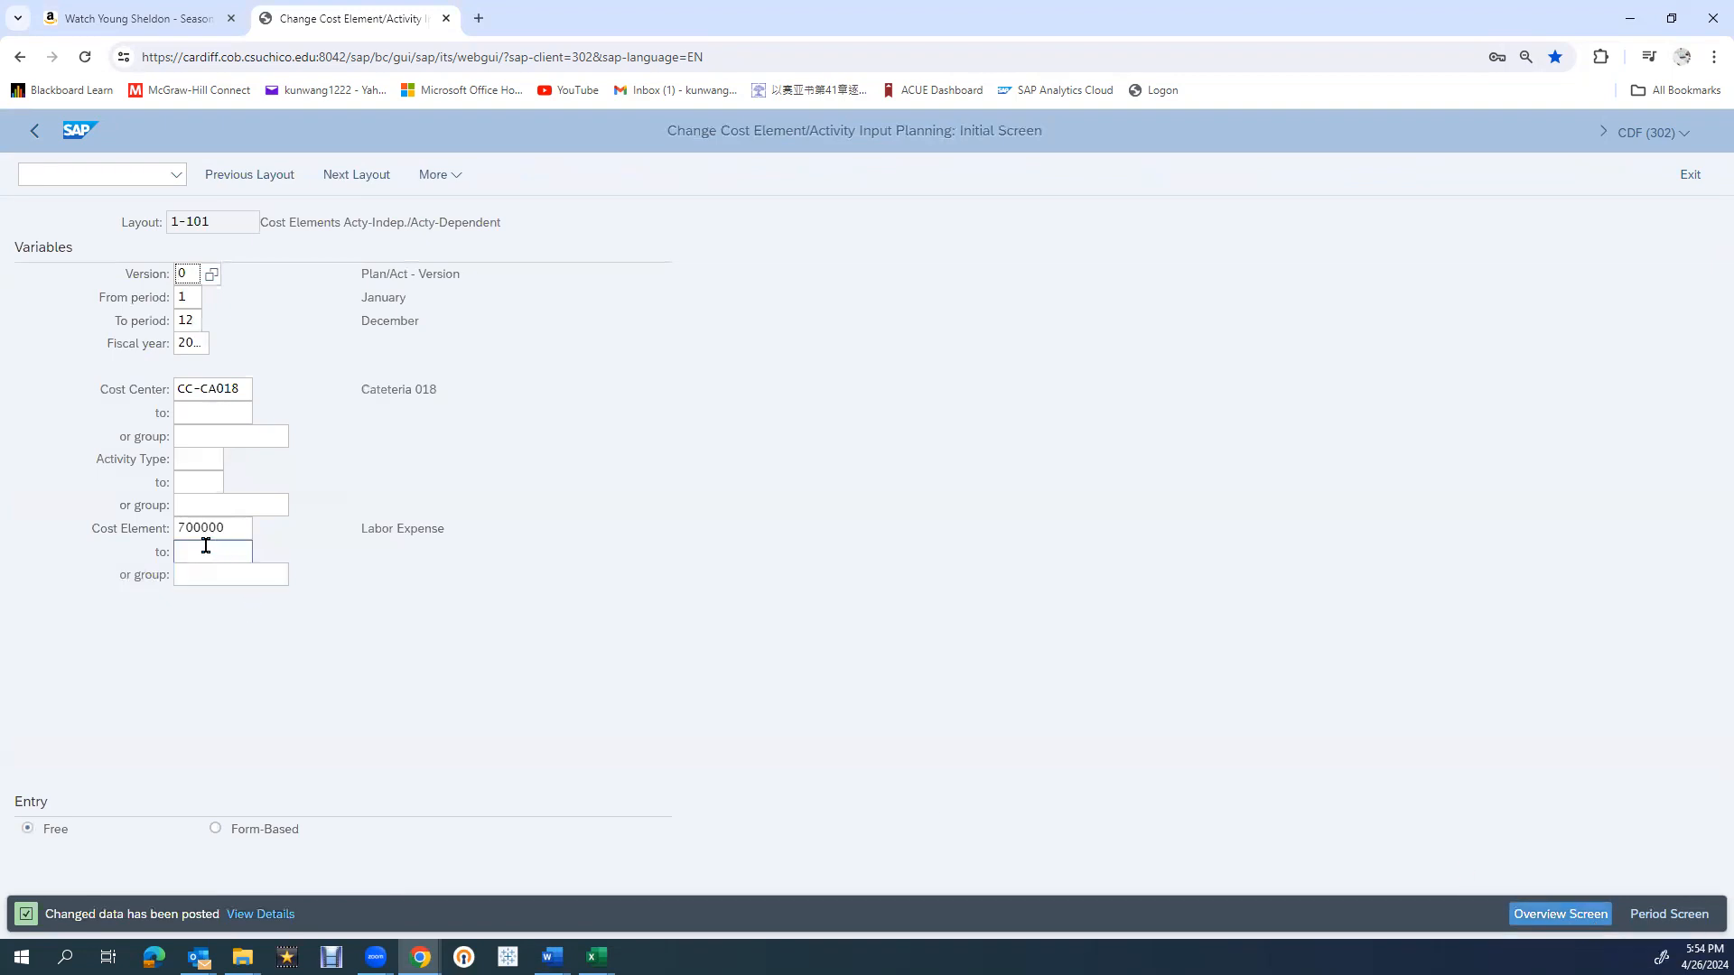
Step: Plan fixed costs of 90000 for cost element 741000 of cost center CC-CA018 and post the plan
{"action": "left_click", "coordinate": [212, 528]}
{"action": "key", "text": "BackSpace"}
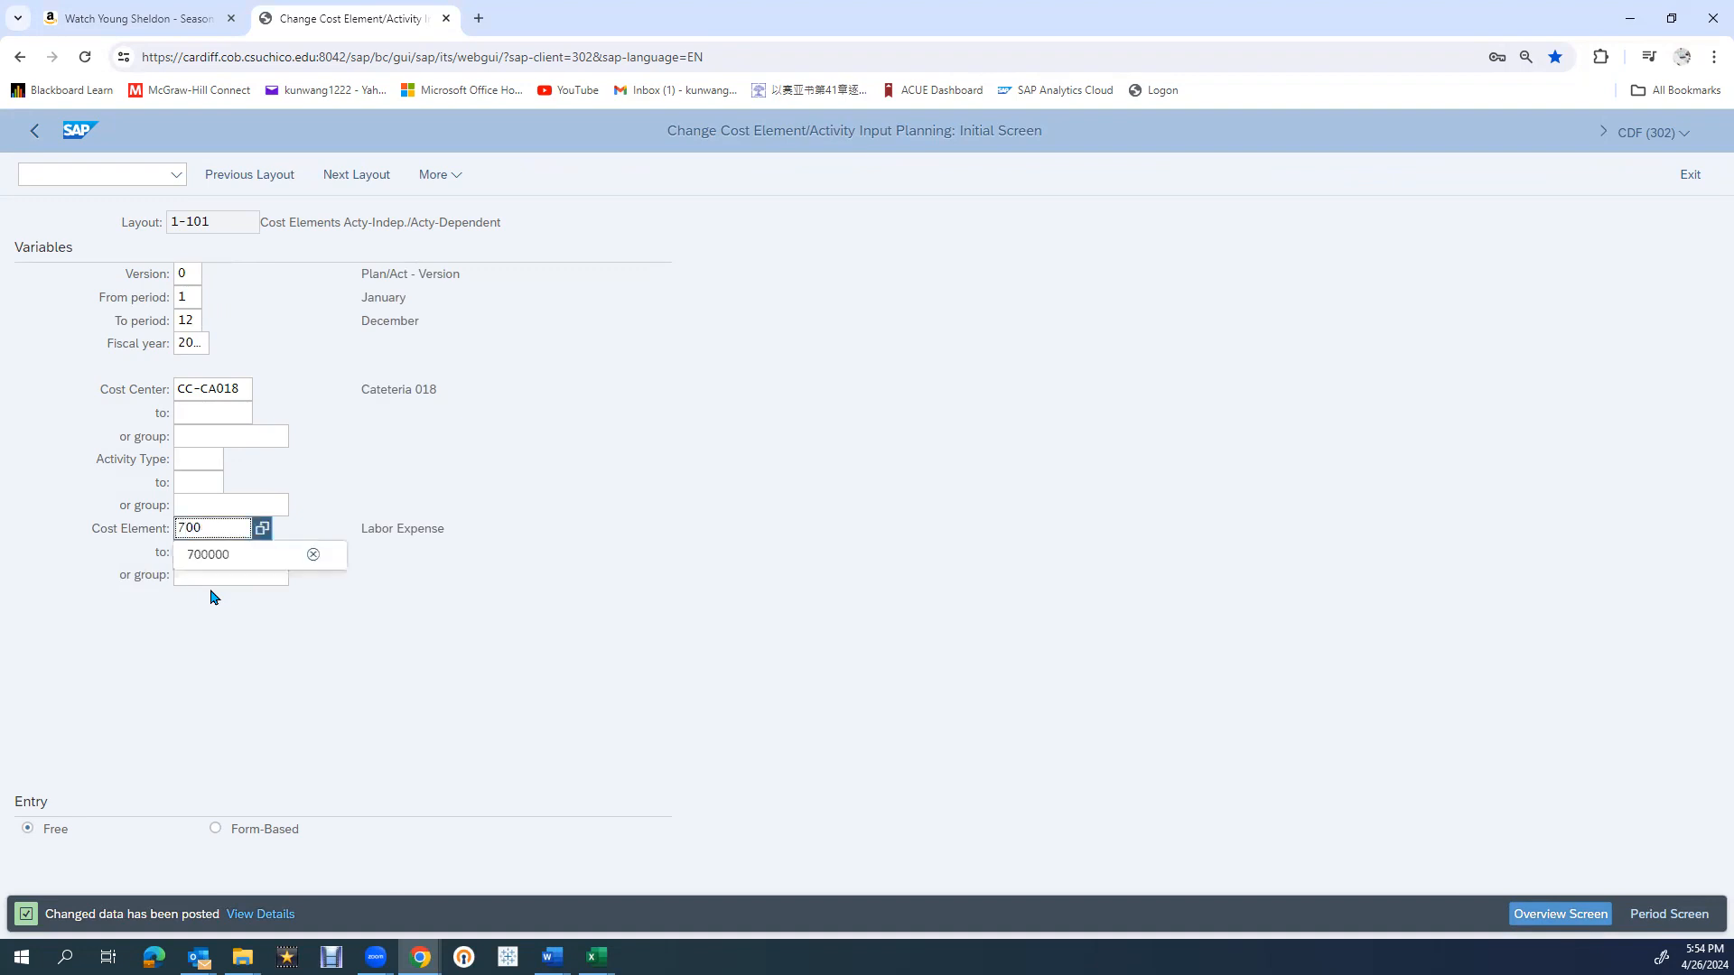
{"action": "type", "text": "41000"}
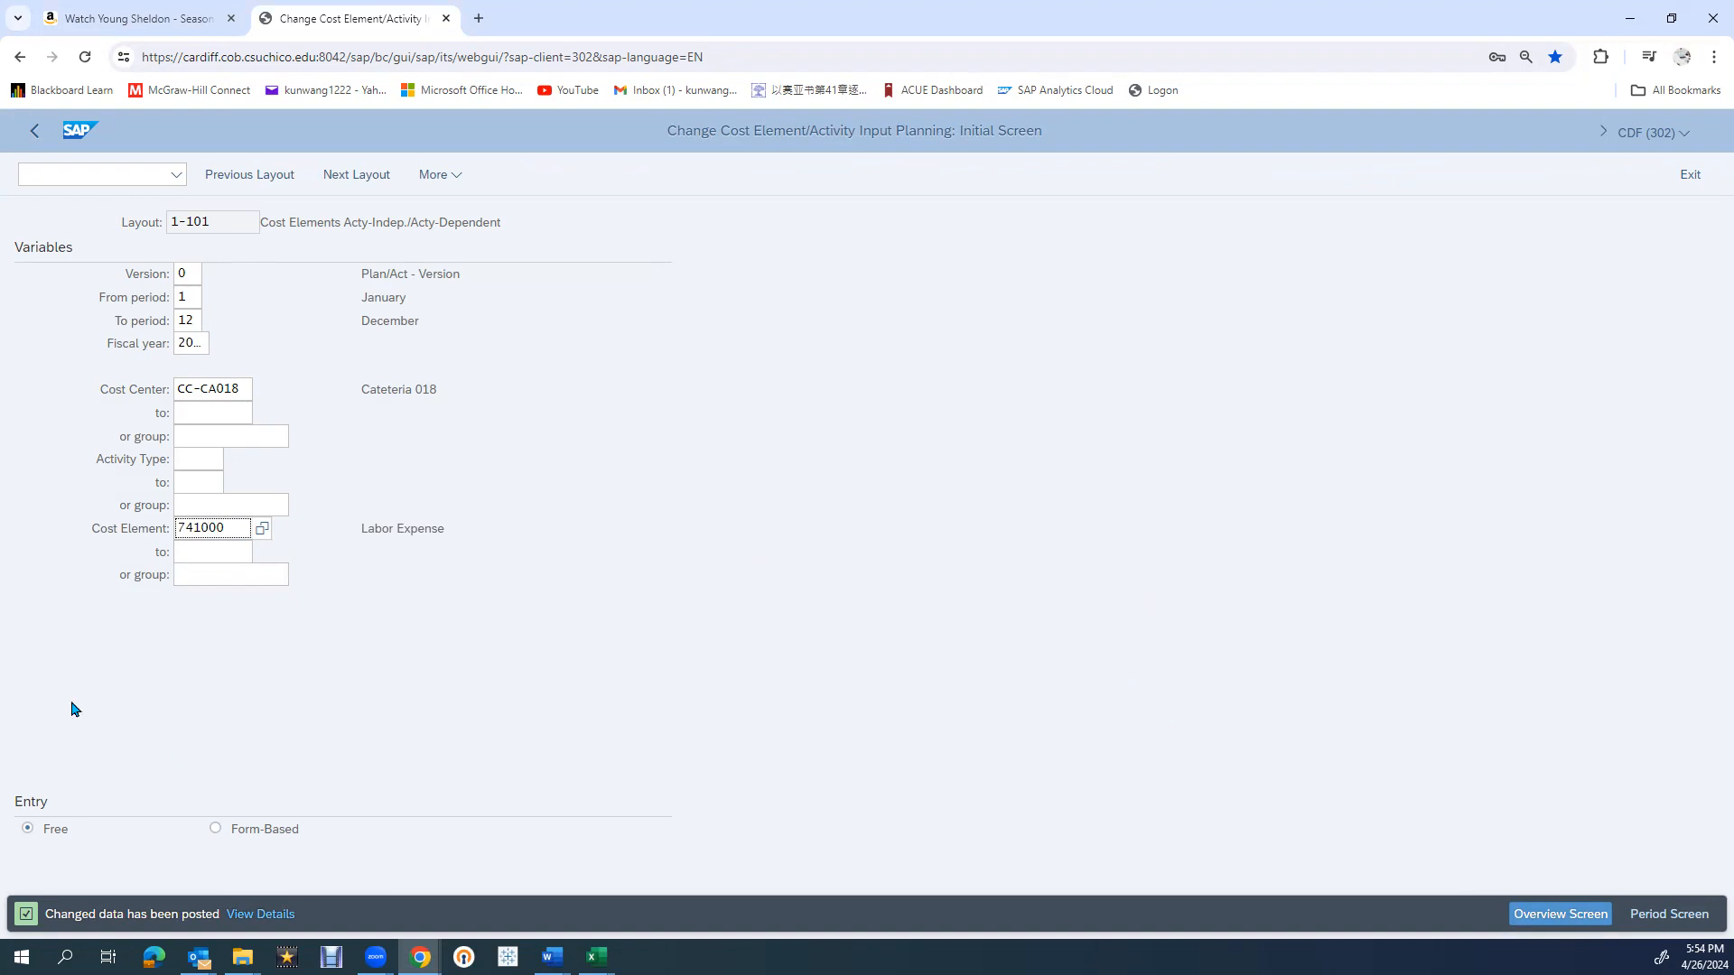
{"action": "left_click", "coordinate": [1524, 915]}
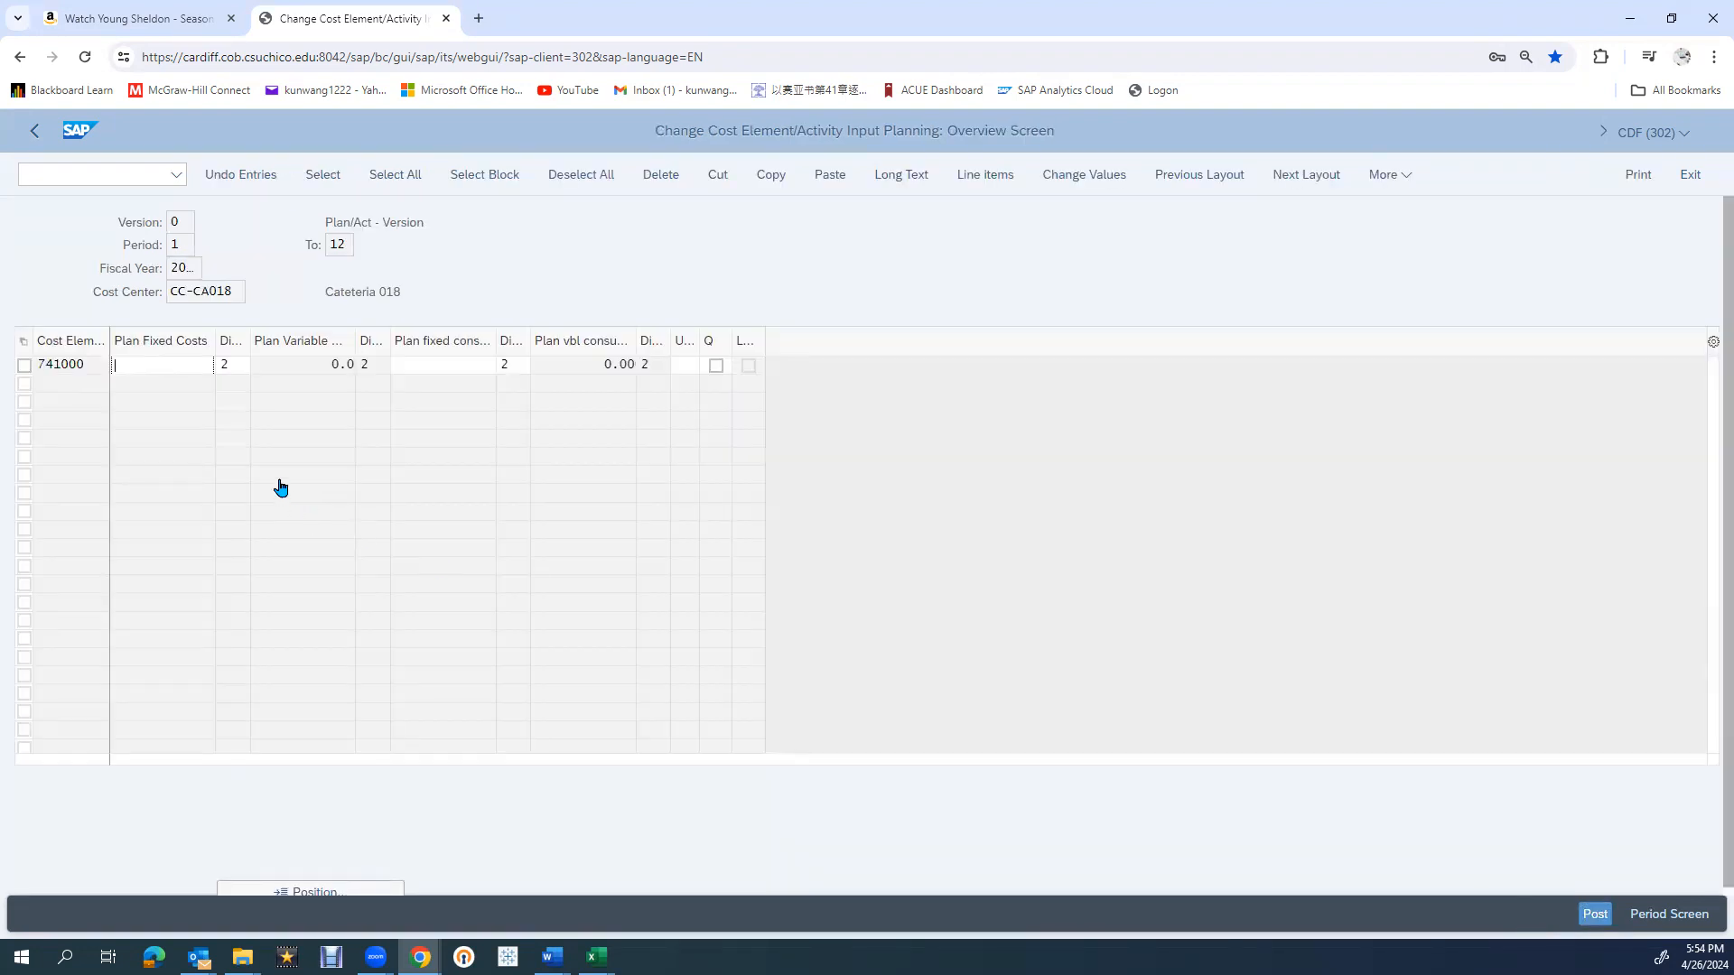
{"action": "type", "text": "90000"}
{"action": "left_click", "coordinate": [1591, 915]}
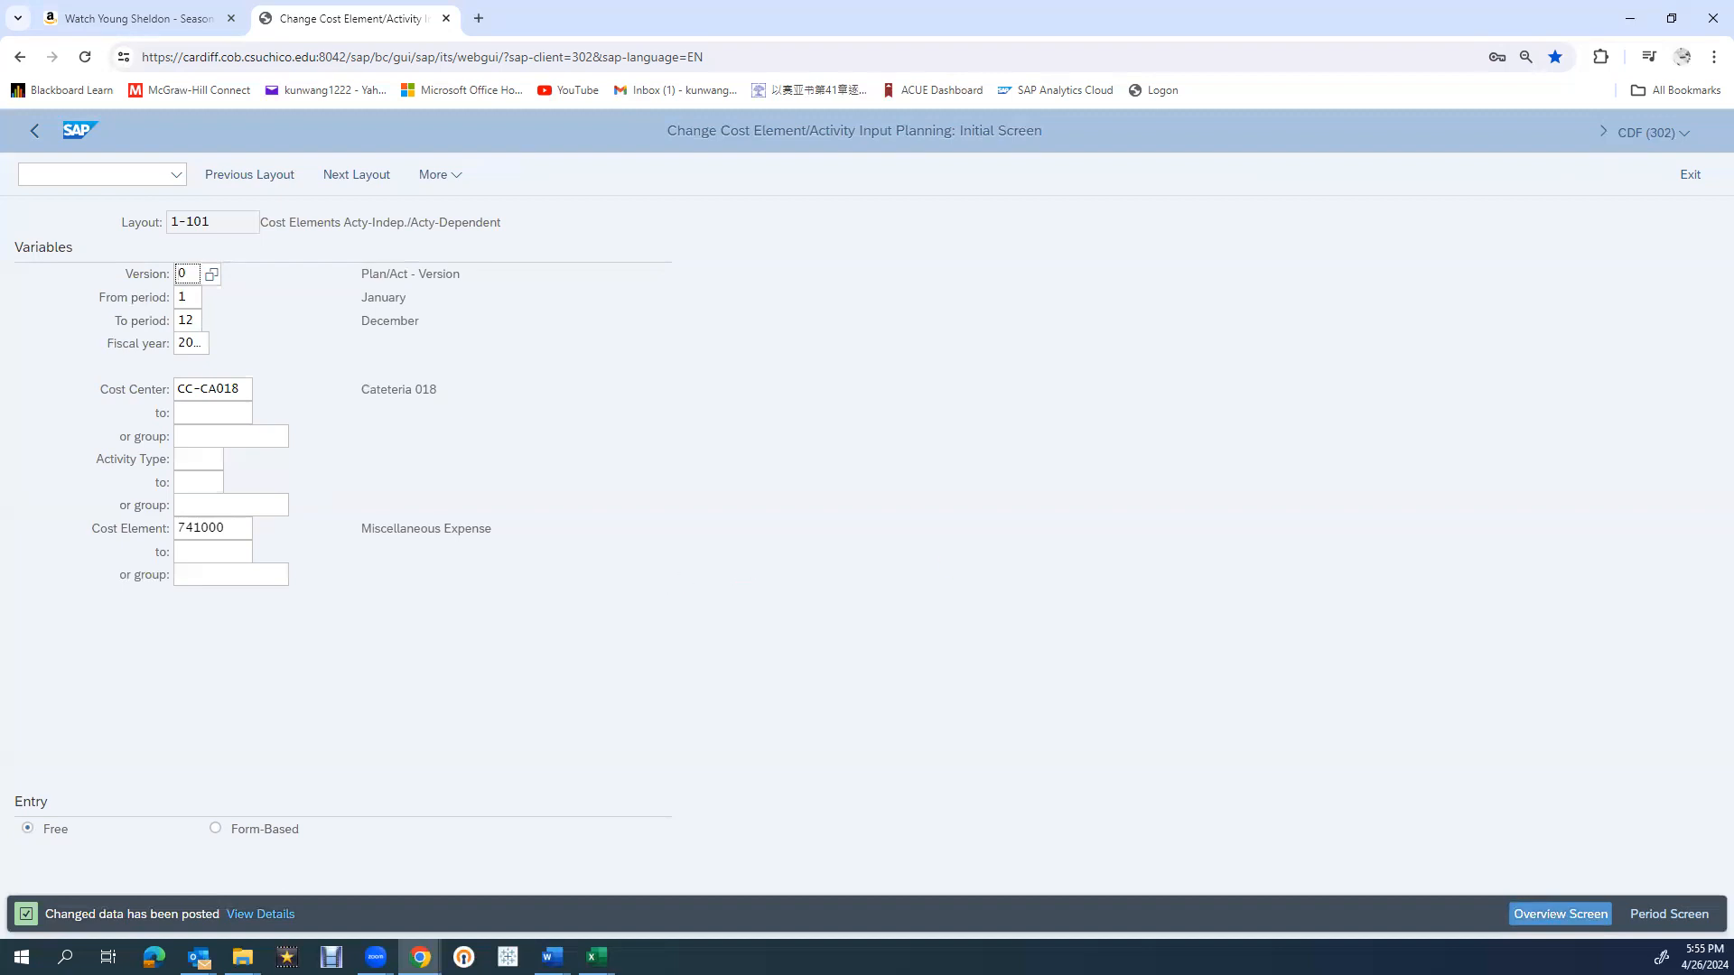
Step: Change the cost center to CC-MA018 and the cost element to 700000, and open the planning overview
{"action": "left_click", "coordinate": [208, 388]}
{"action": "type", "text": "m"}
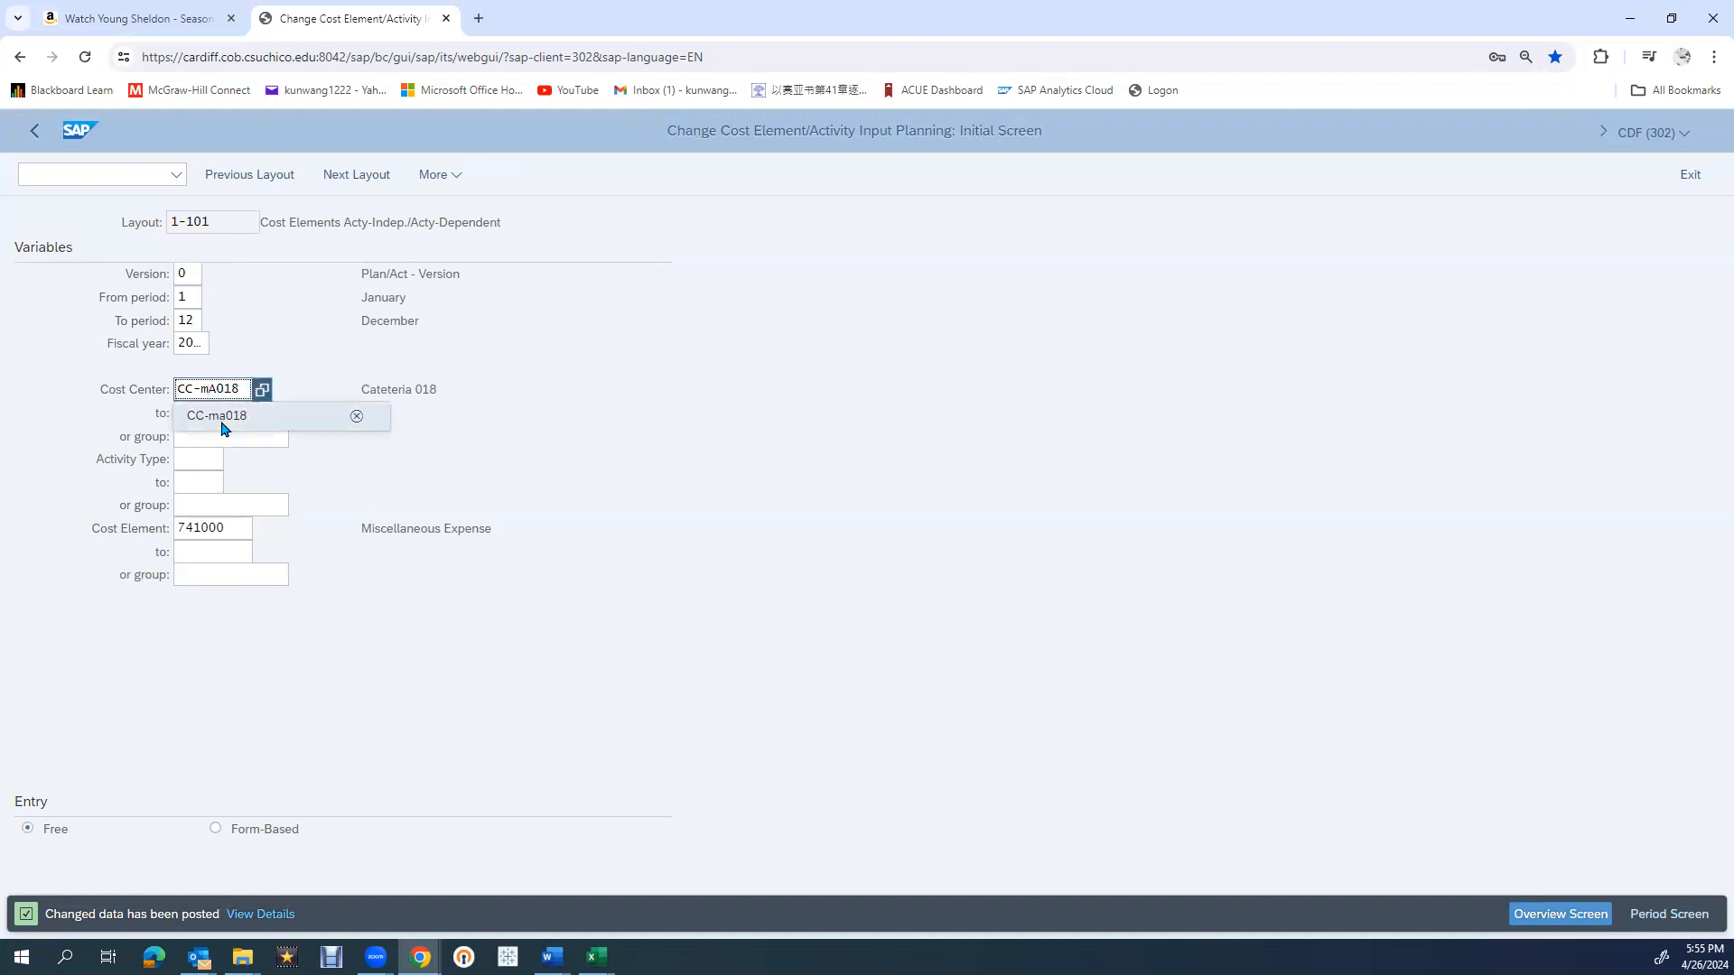
{"action": "left_click", "coordinate": [223, 420]}
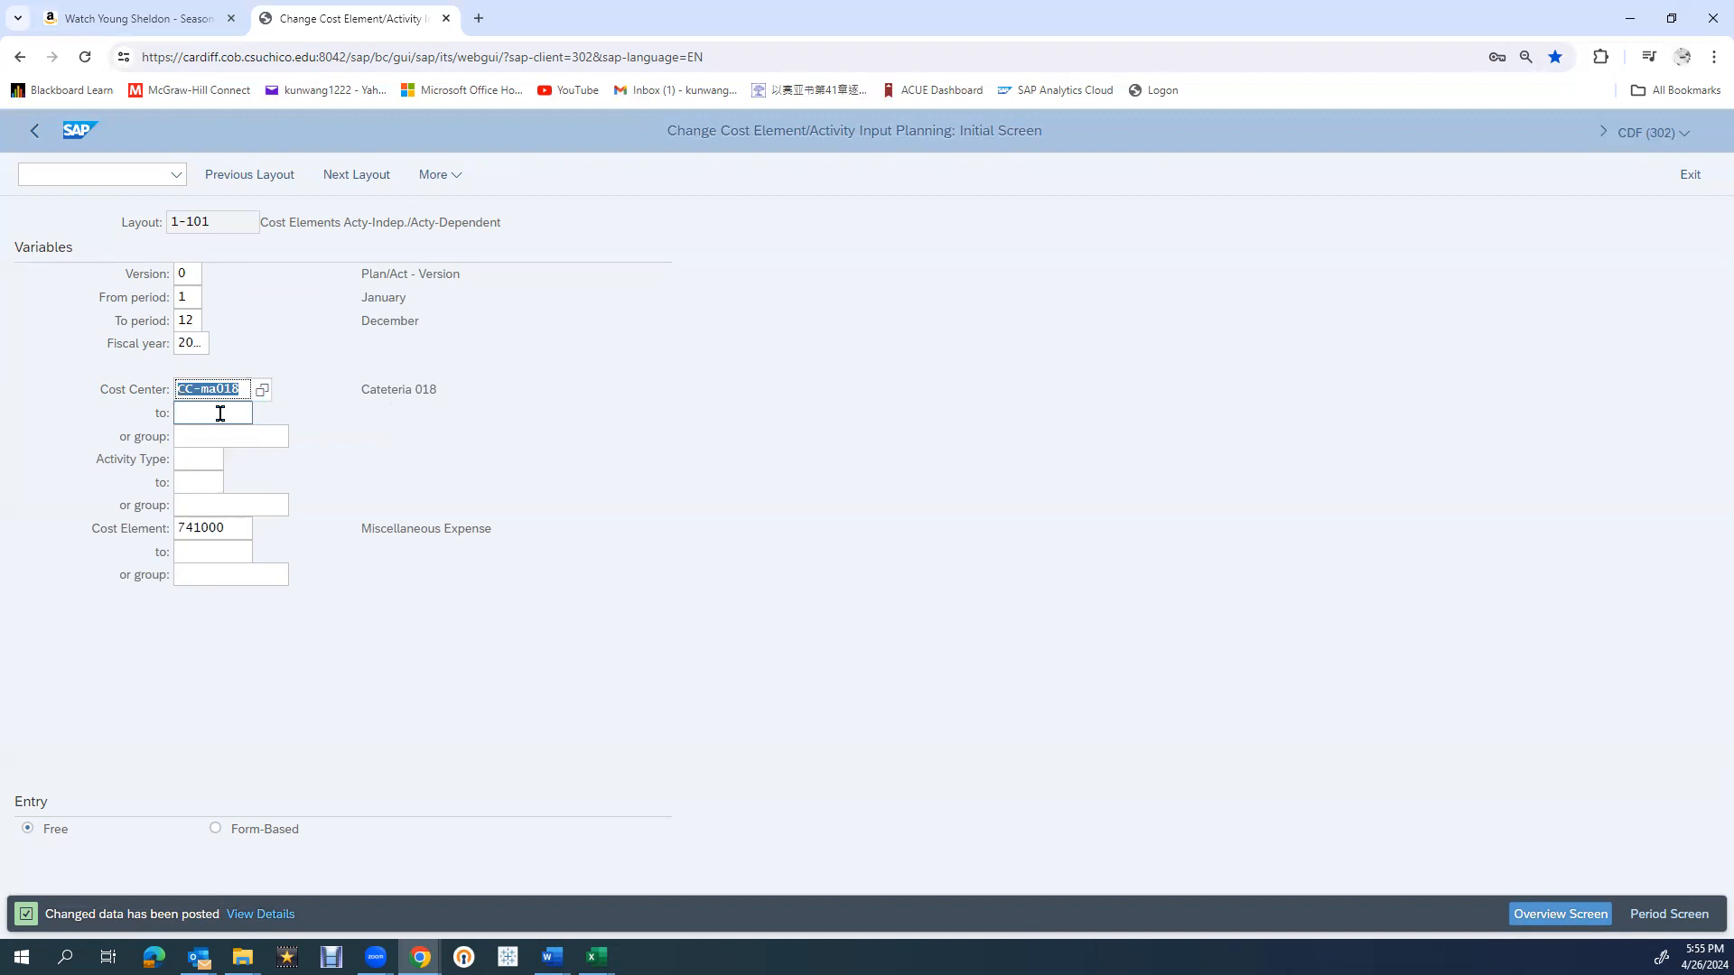
{"action": "left_click", "coordinate": [200, 528]}
{"action": "key", "text": "BackSpace"}
{"action": "key", "text": "BackSpace"}
{"action": "type", "text": "00"}
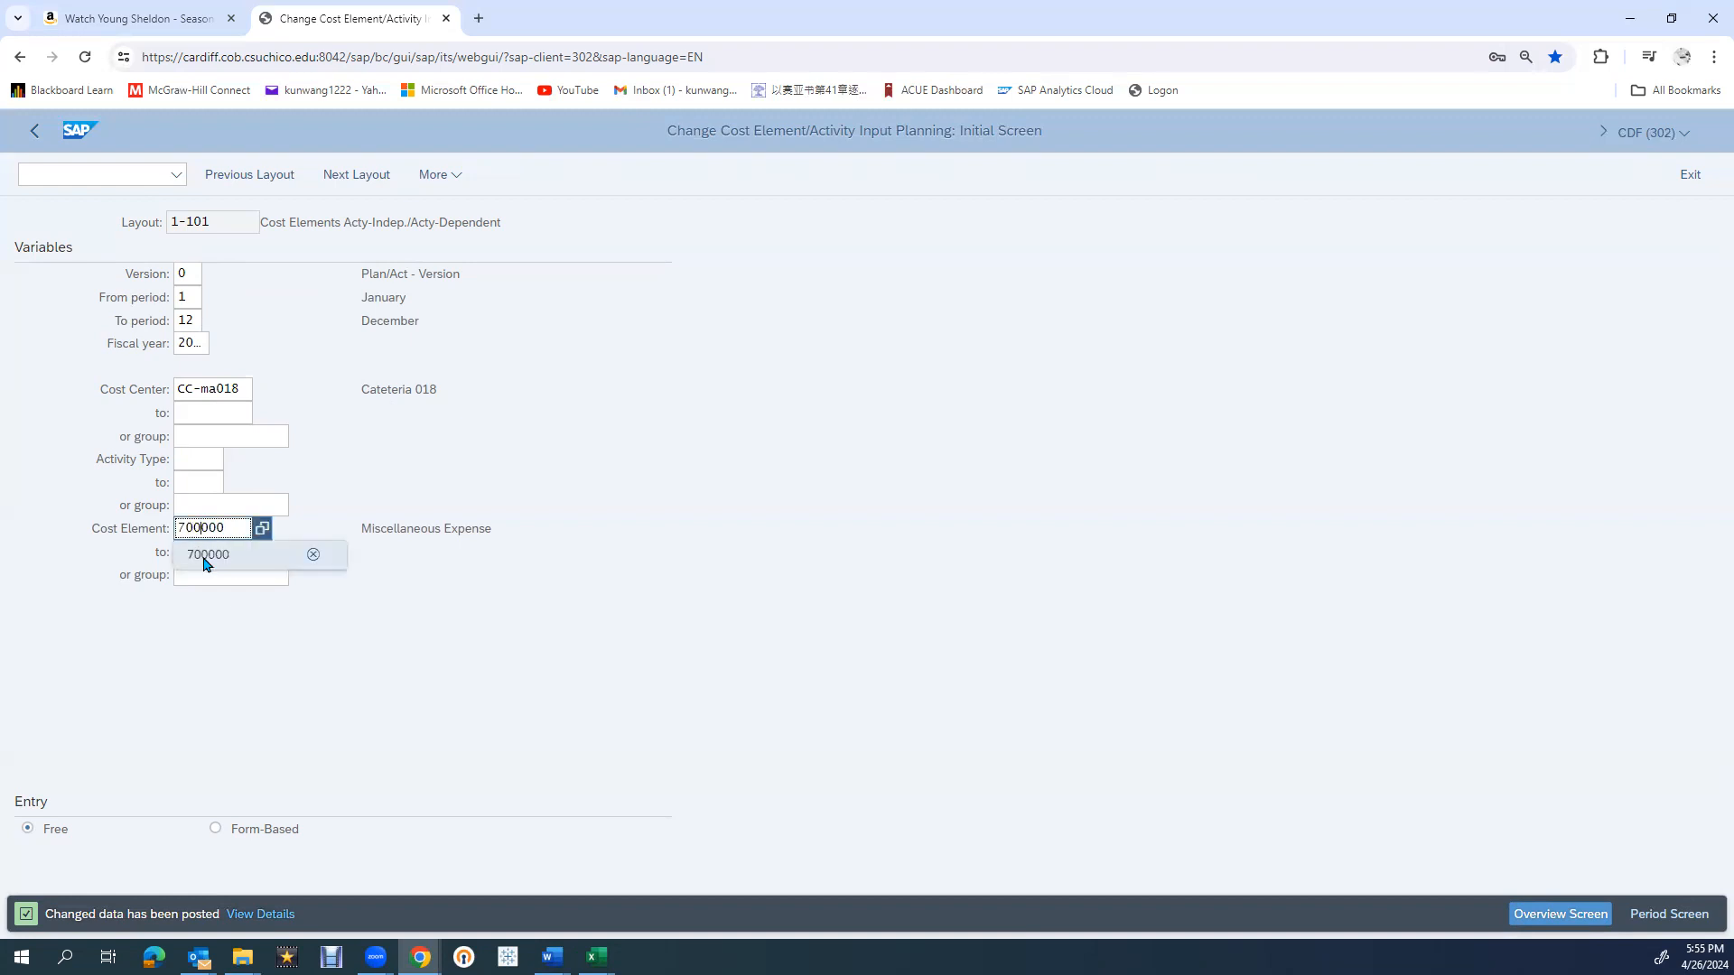
{"action": "left_click", "coordinate": [204, 557]}
{"action": "left_click", "coordinate": [1530, 914]}
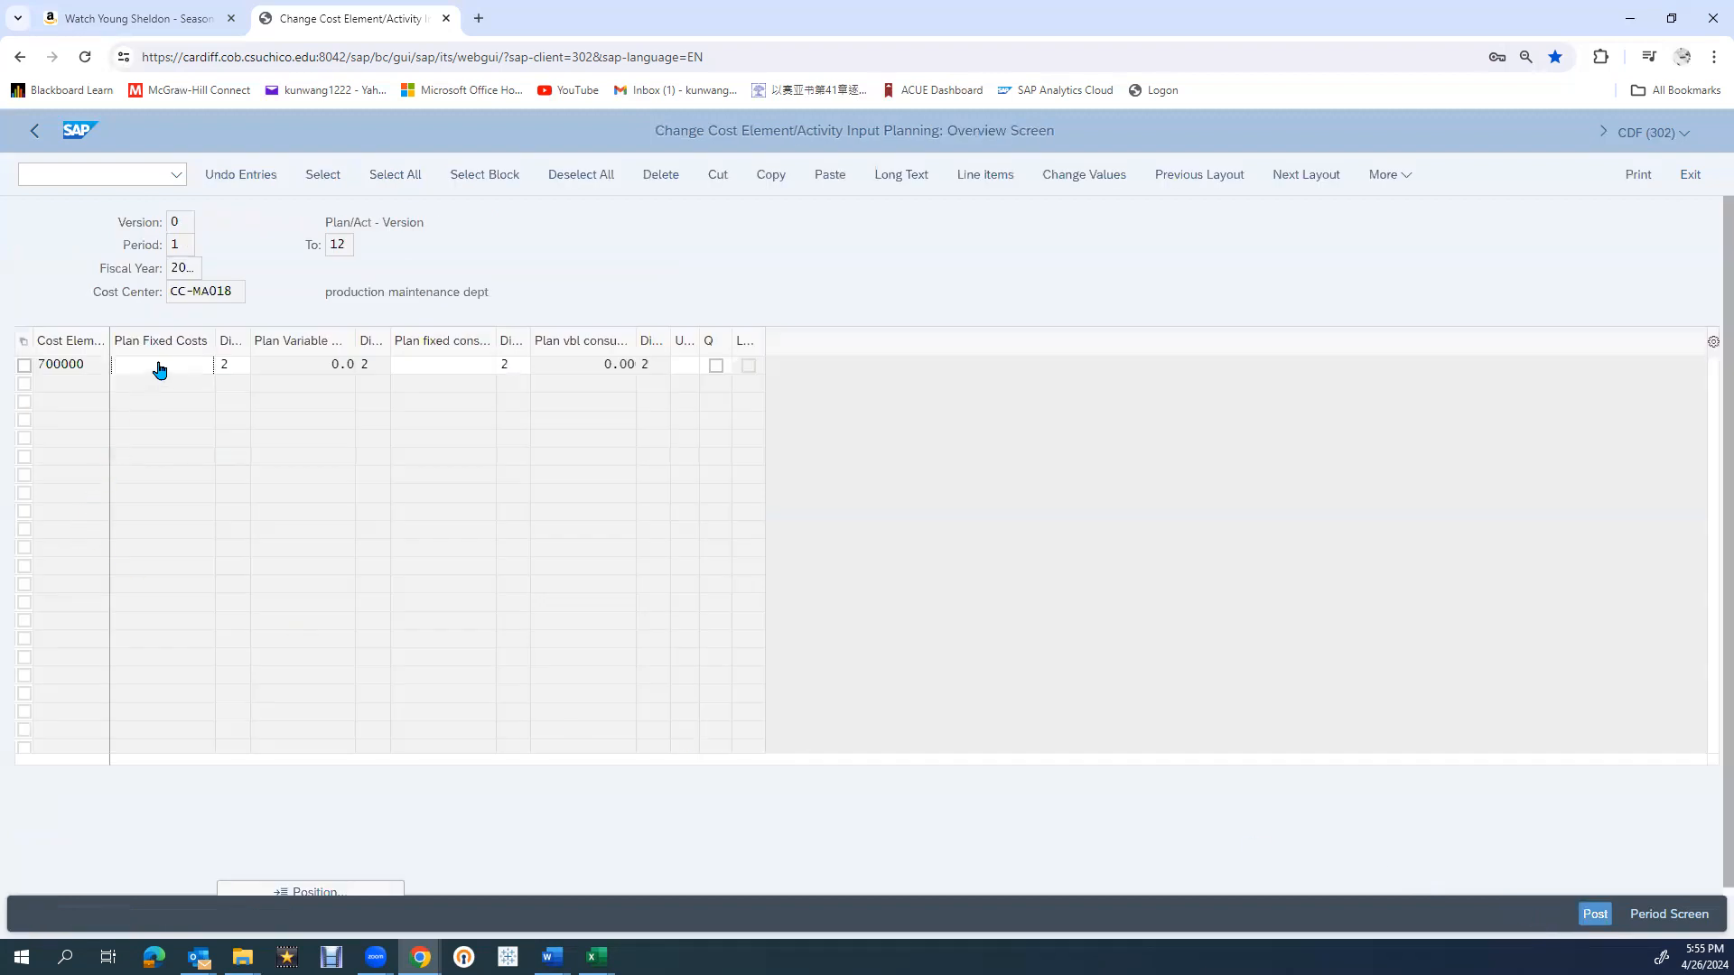
Step: Enter 60000 as the plan fixed costs for cost element 700000 of CC-MA018 and post the plan
{"action": "type", "text": "60000"}
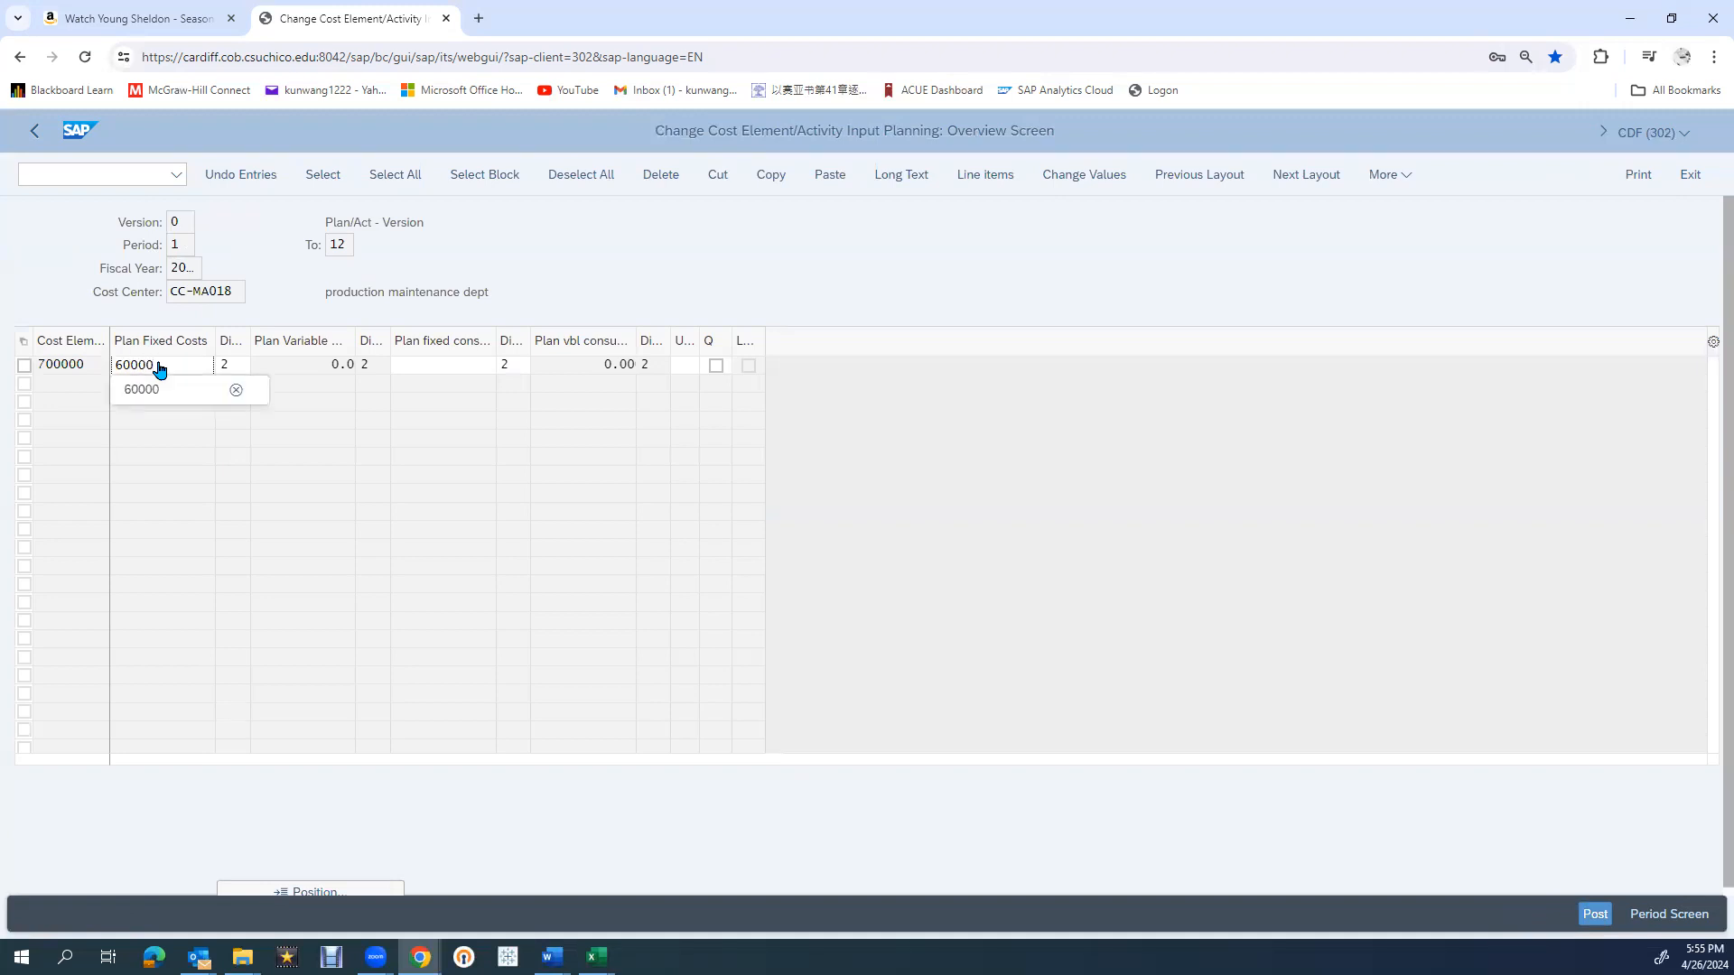
{"action": "left_click", "coordinate": [150, 398]}
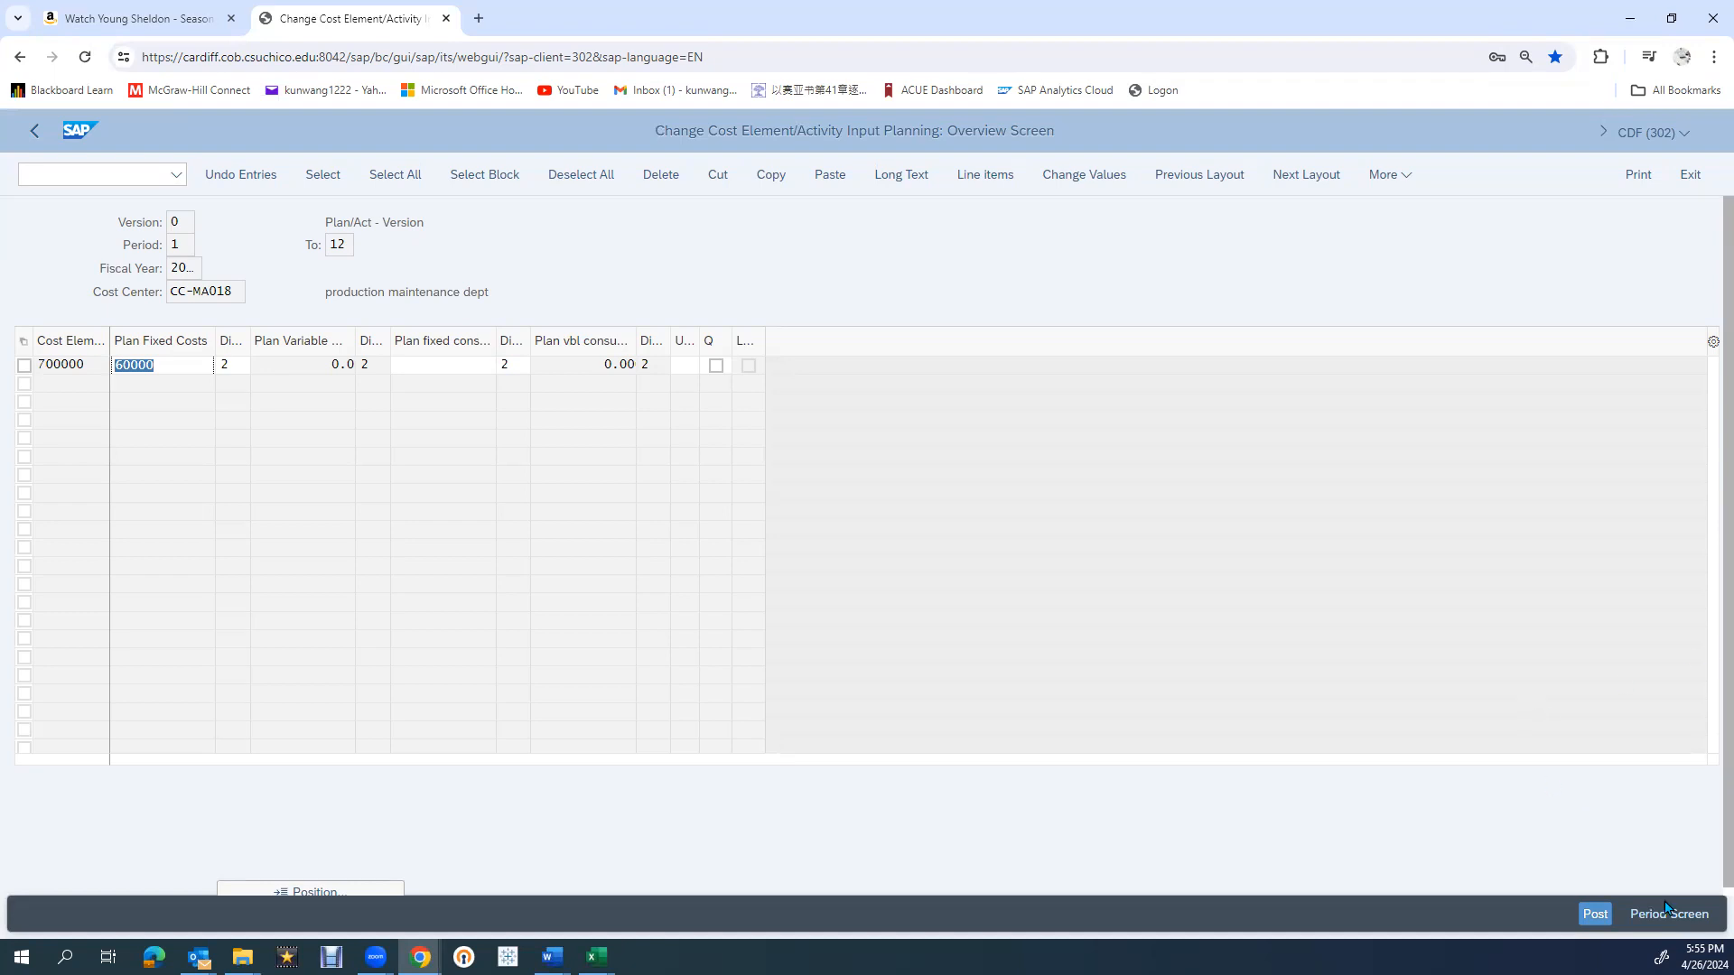
{"action": "left_click", "coordinate": [1595, 913]}
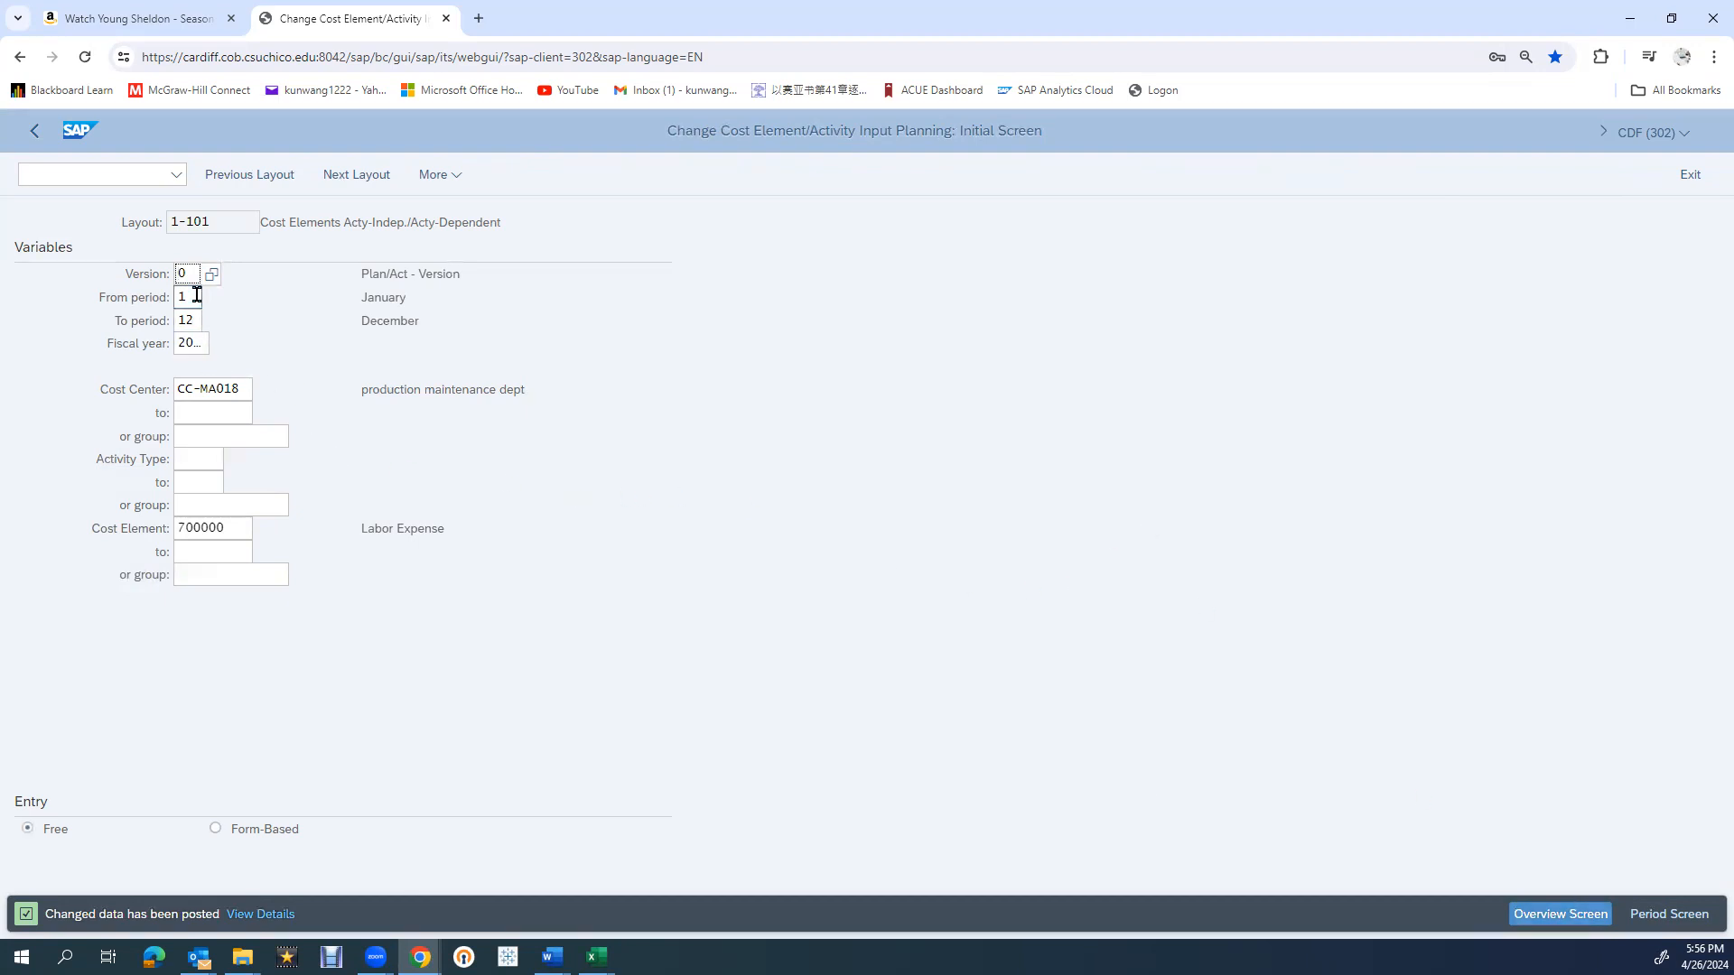
{"action": "left_click", "coordinate": [216, 388]}
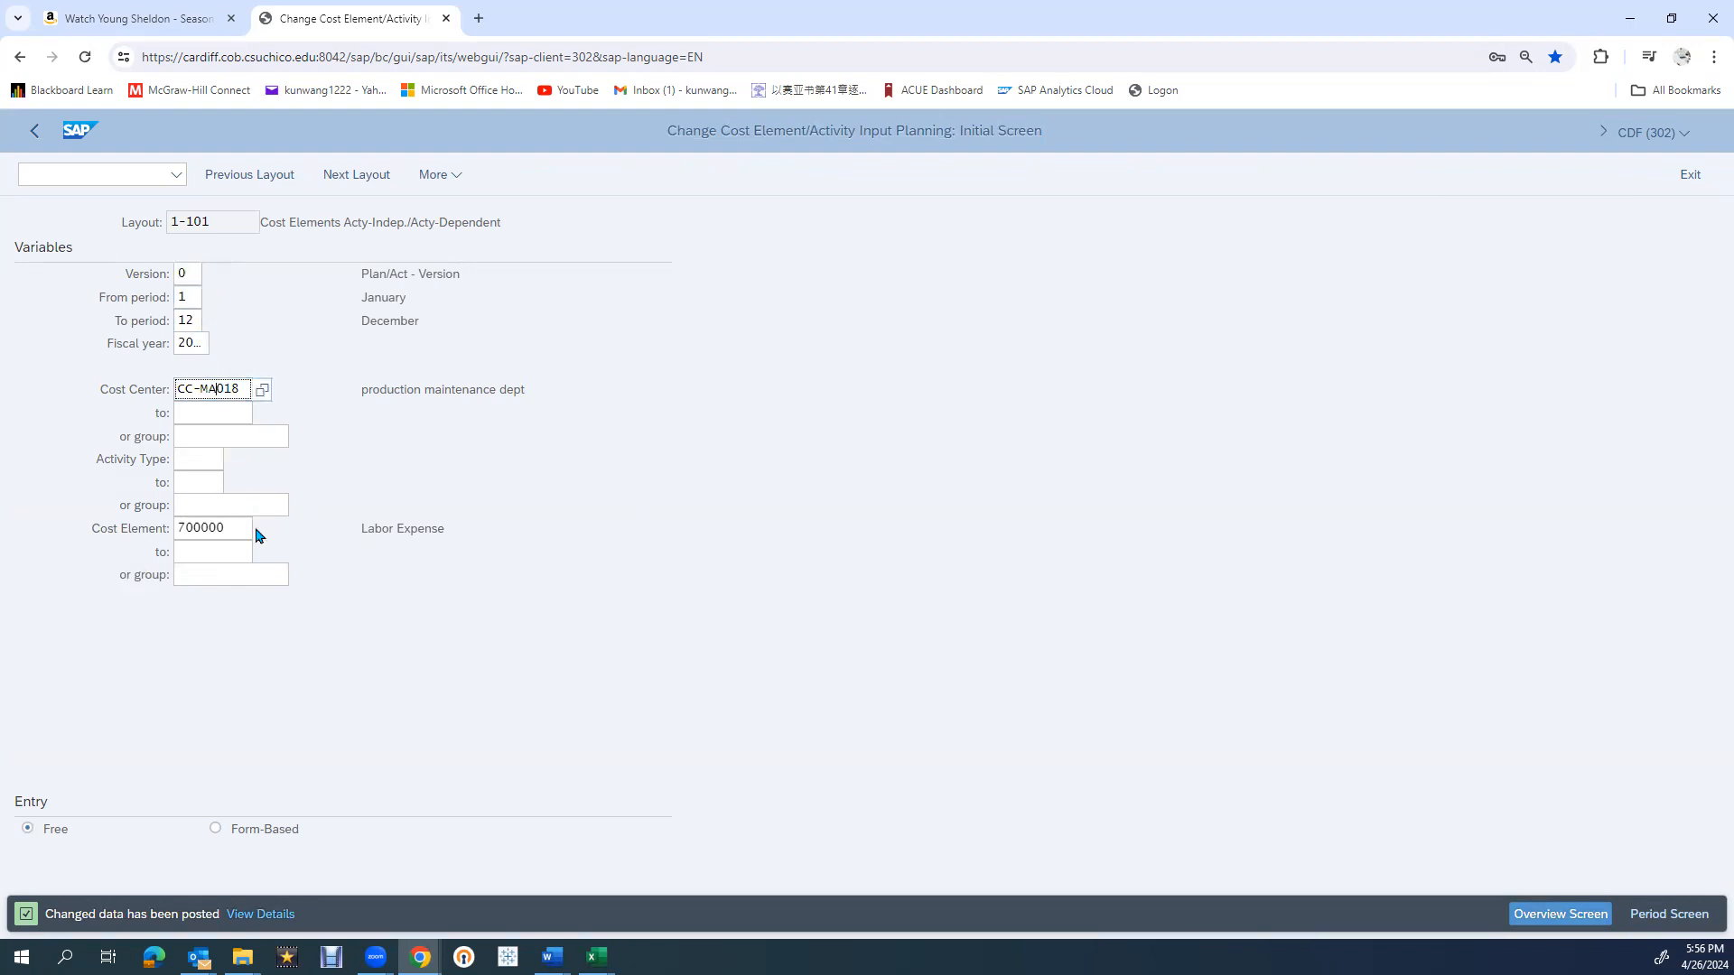
{"action": "key", "text": "BackSpace"}
{"action": "key", "text": "BackSpace"}
{"action": "type", "text": "as"}
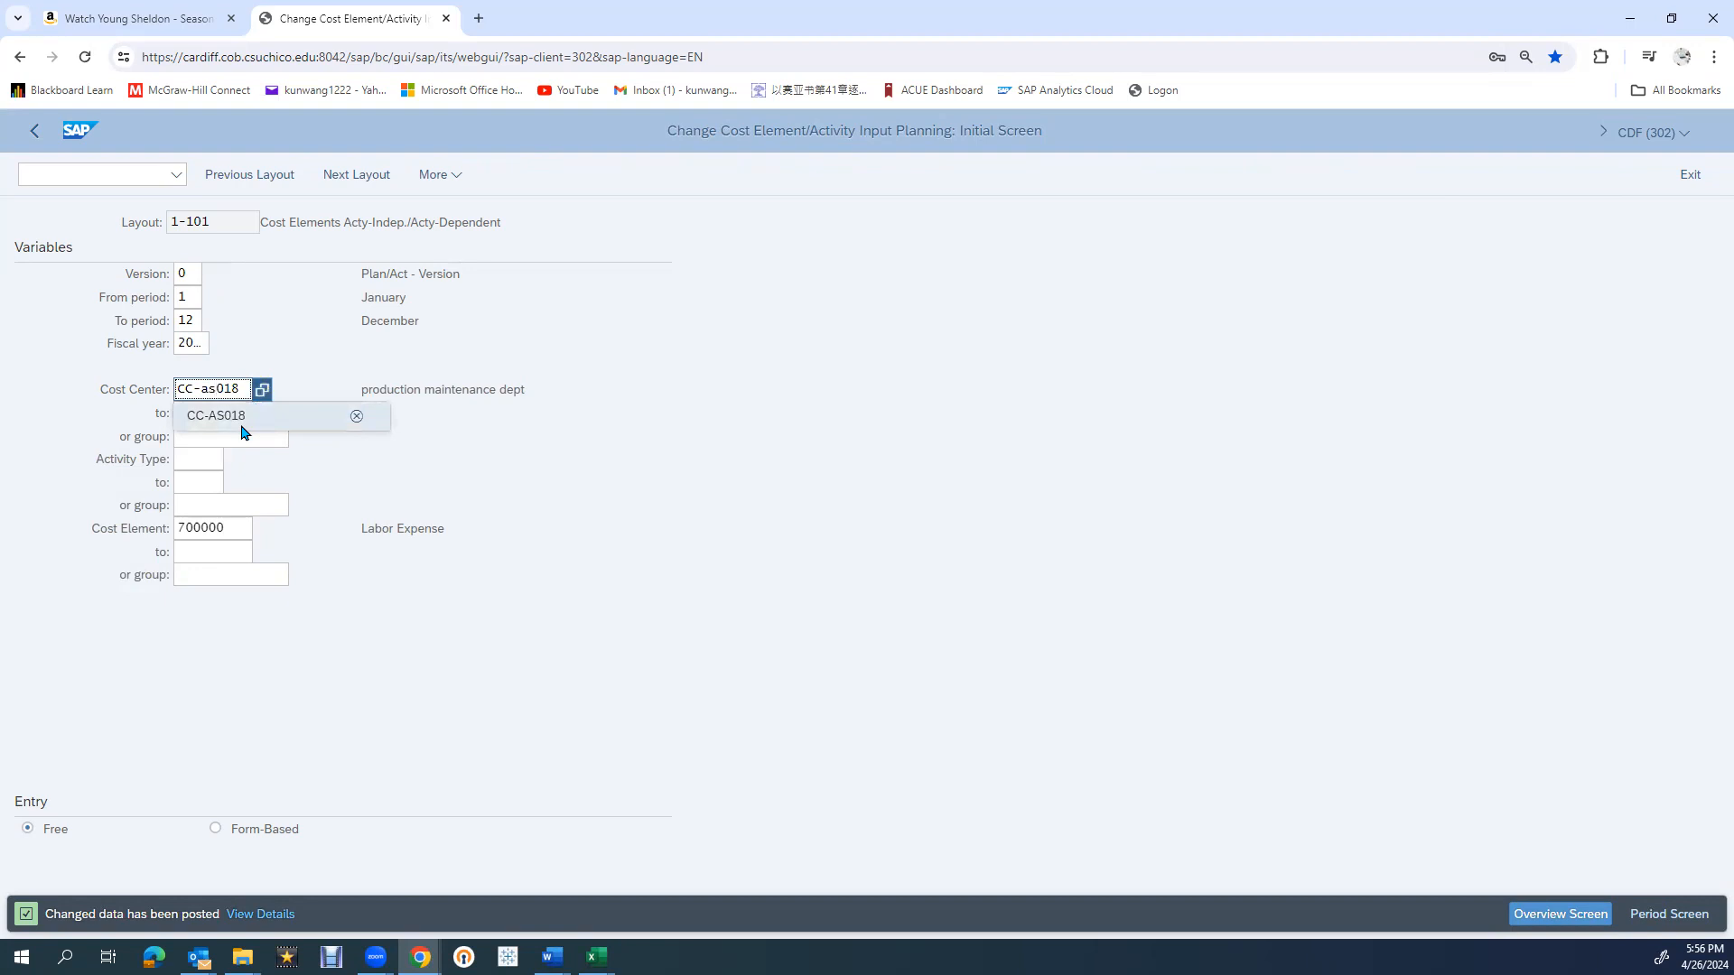
{"action": "left_click", "coordinate": [241, 420]}
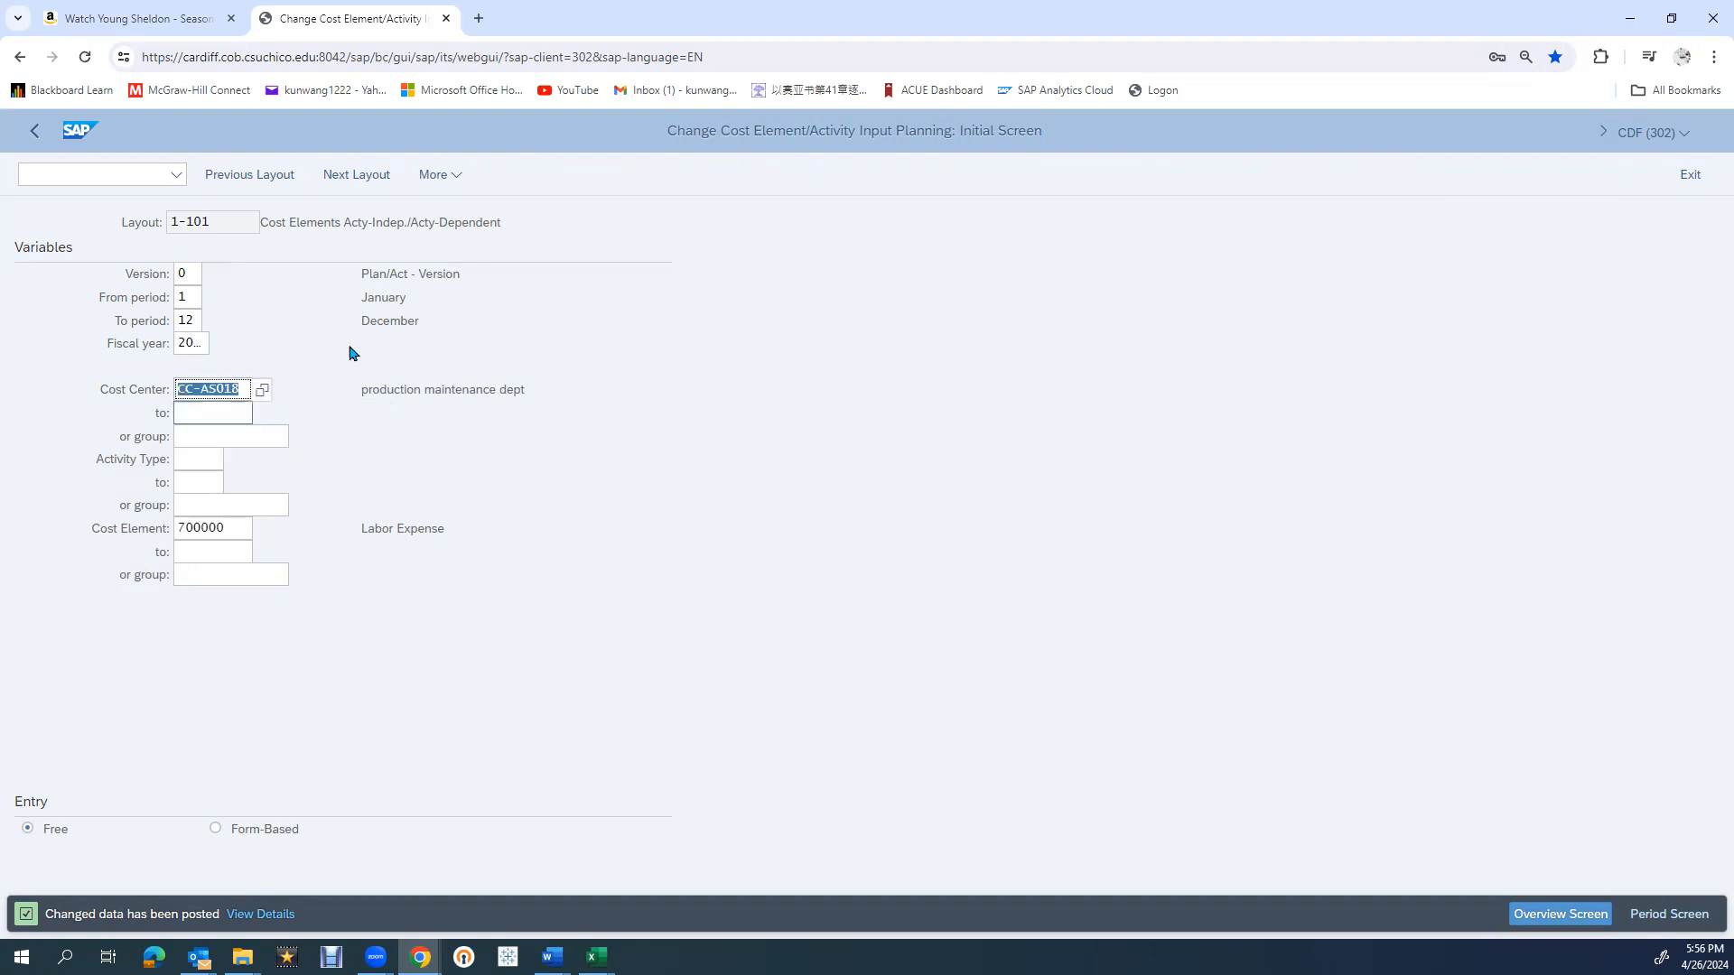
{"action": "left_click", "coordinate": [355, 181]}
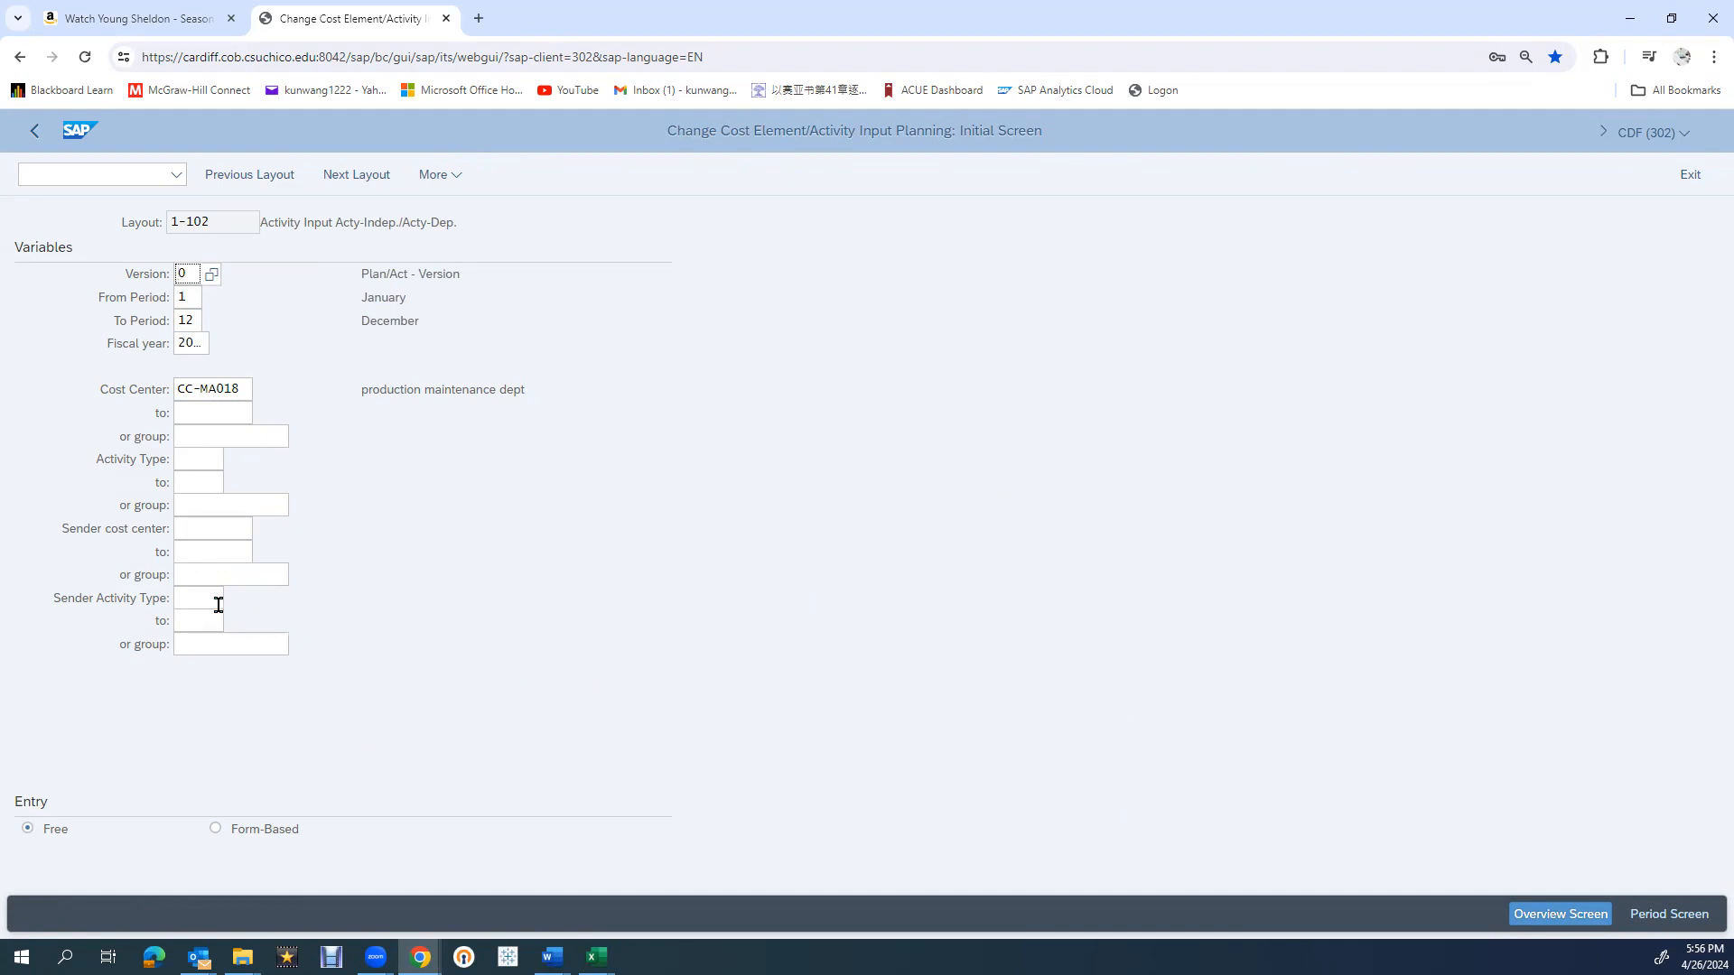
{"action": "left_click", "coordinate": [186, 458]}
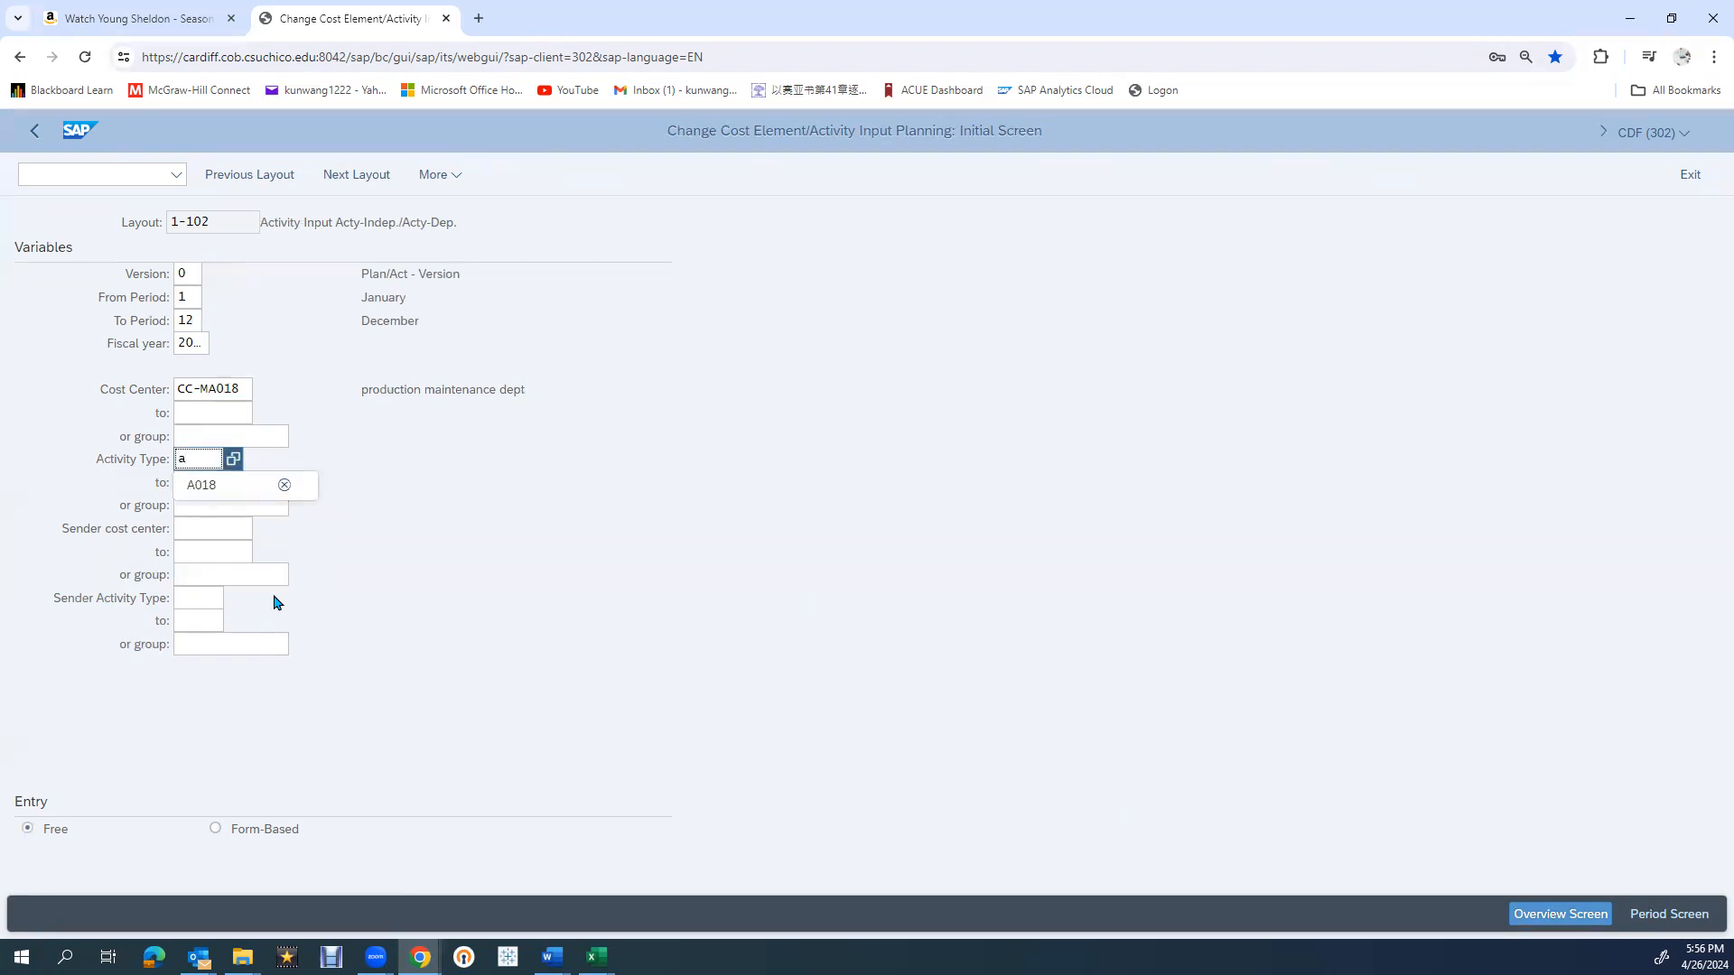
{"action": "type", "text": "a018"}
{"action": "left_click", "coordinate": [228, 492]}
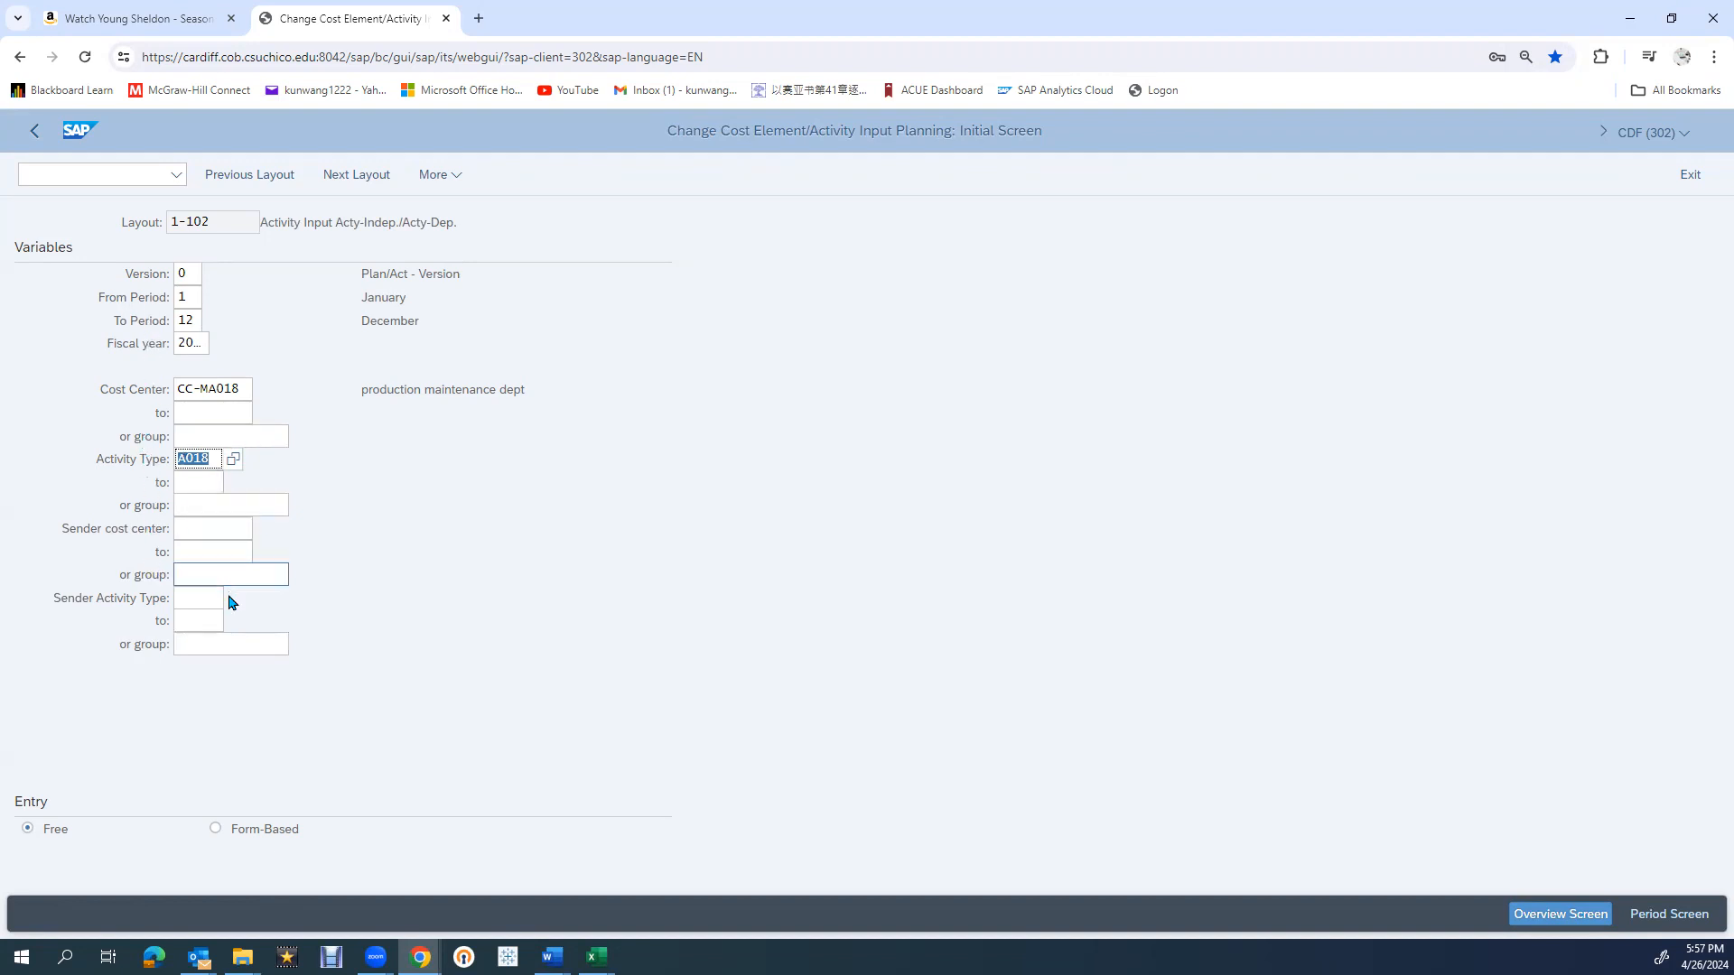
{"action": "left_click", "coordinate": [245, 177]}
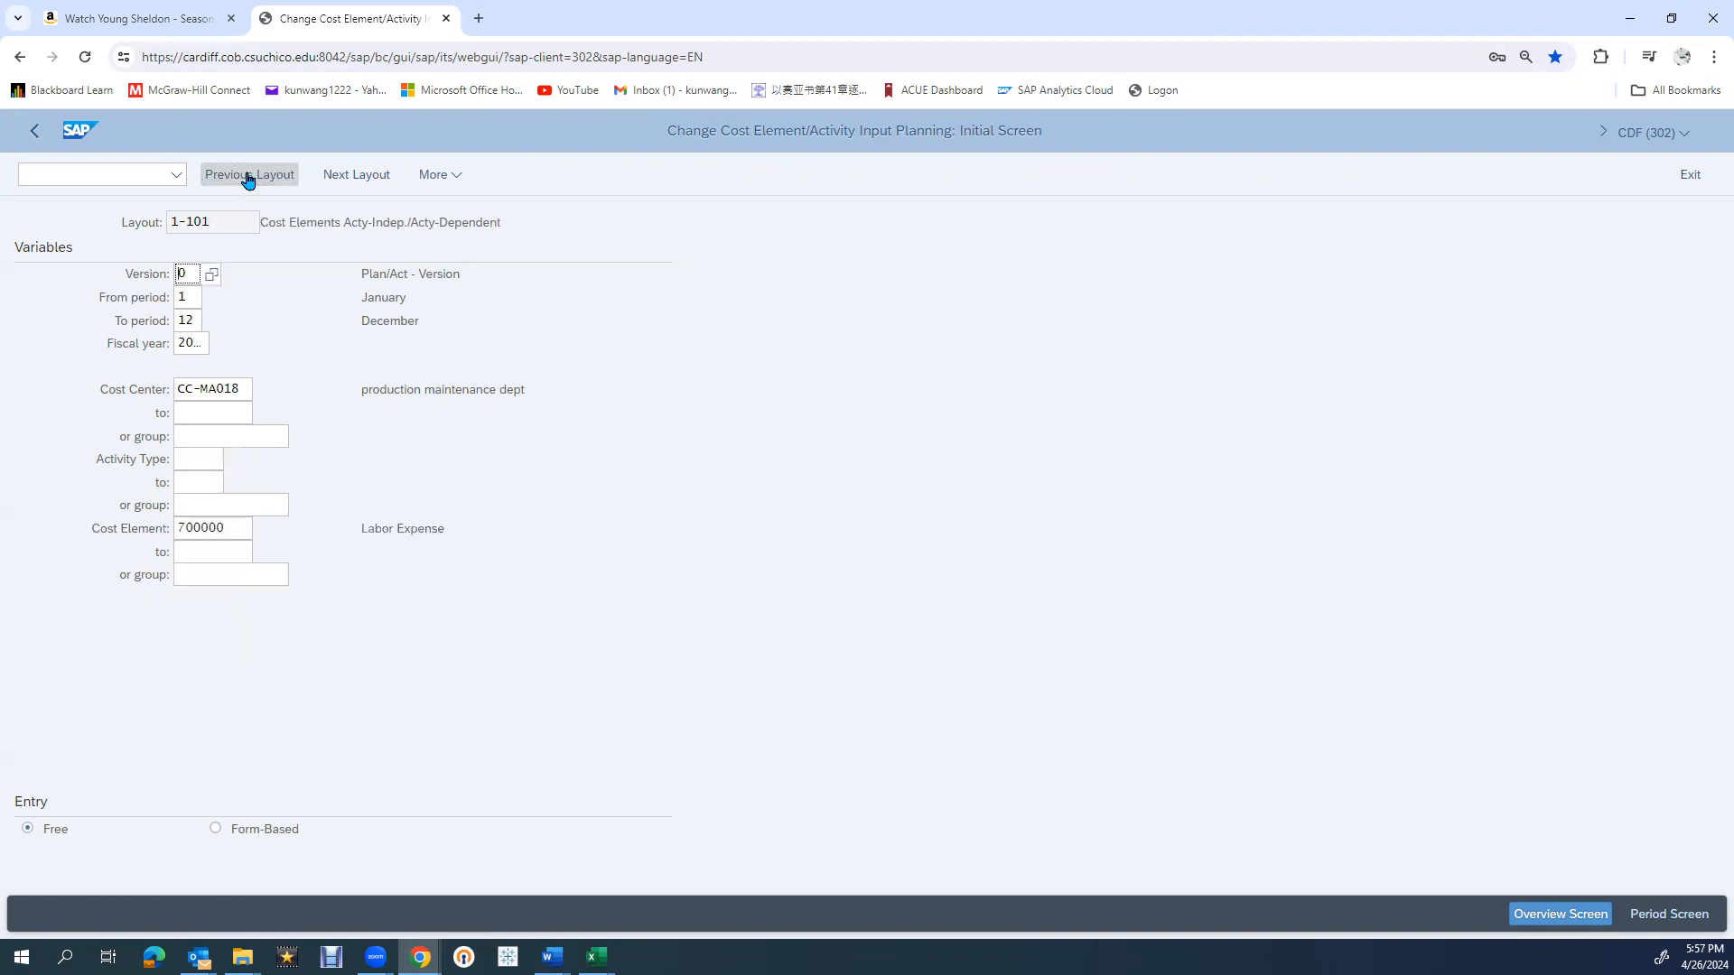